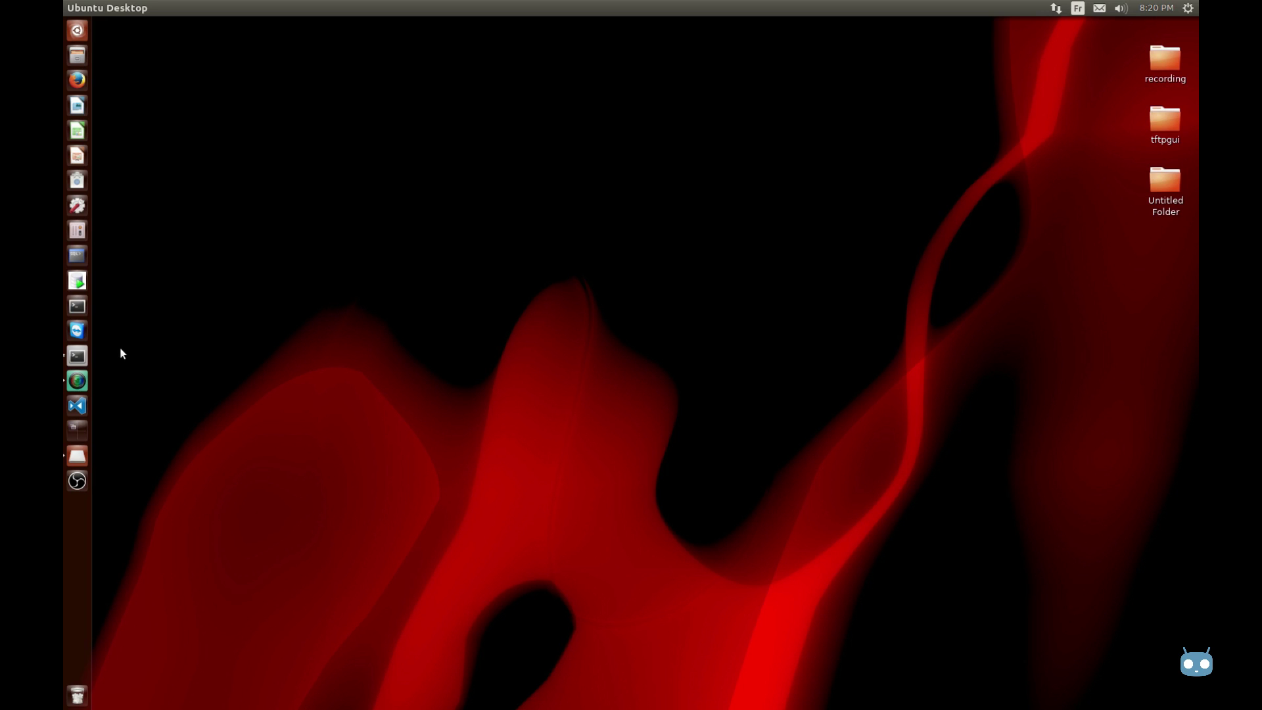
# Step: Install the gnuplot-x11 package with sudo apt-get in a new Terminal, entering the password and confirming
pyautogui.click(78, 357)
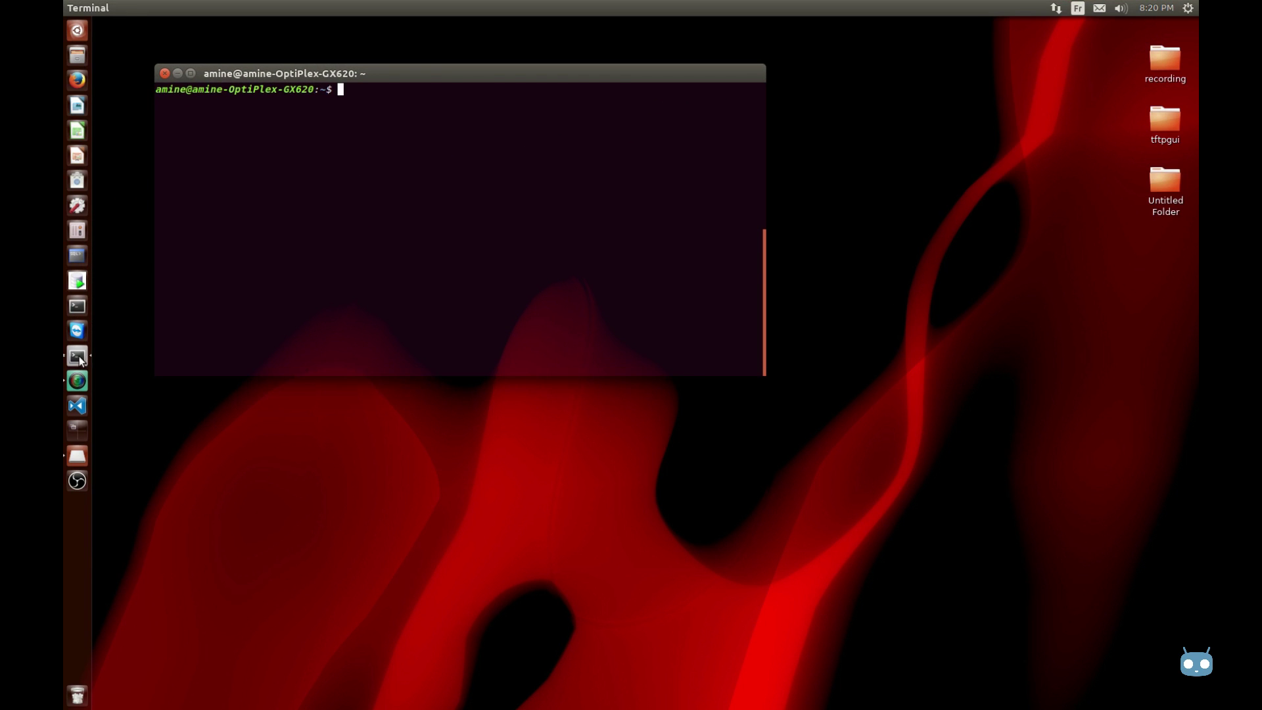
pyautogui.moveTo(416, 82); pyautogui.dragTo(403, 81)
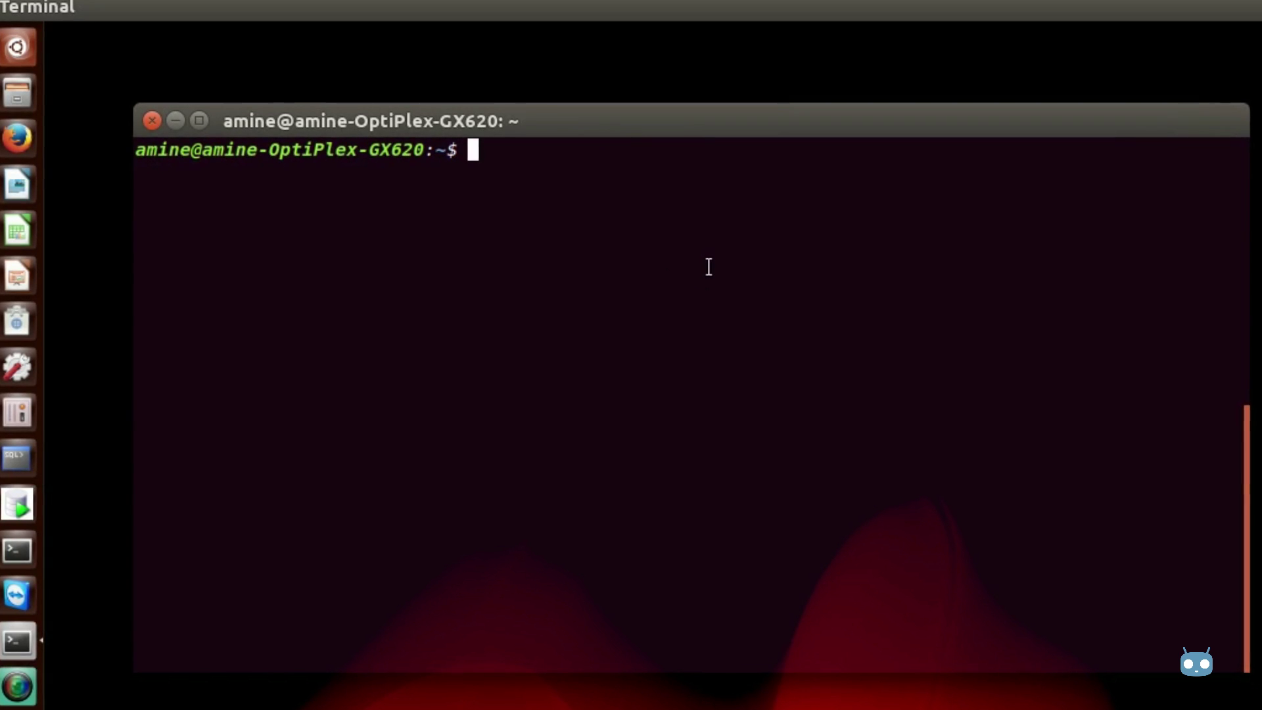
pyautogui.write('sudo ')
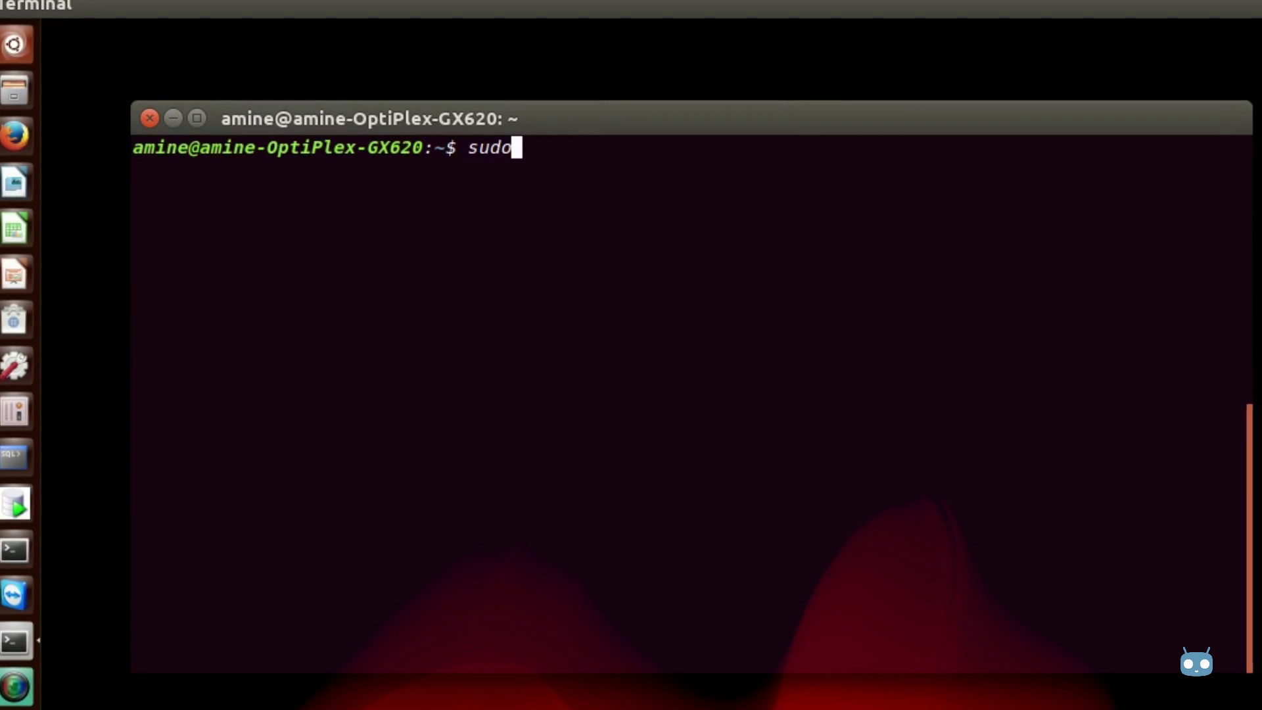
pyautogui.write('apt-')
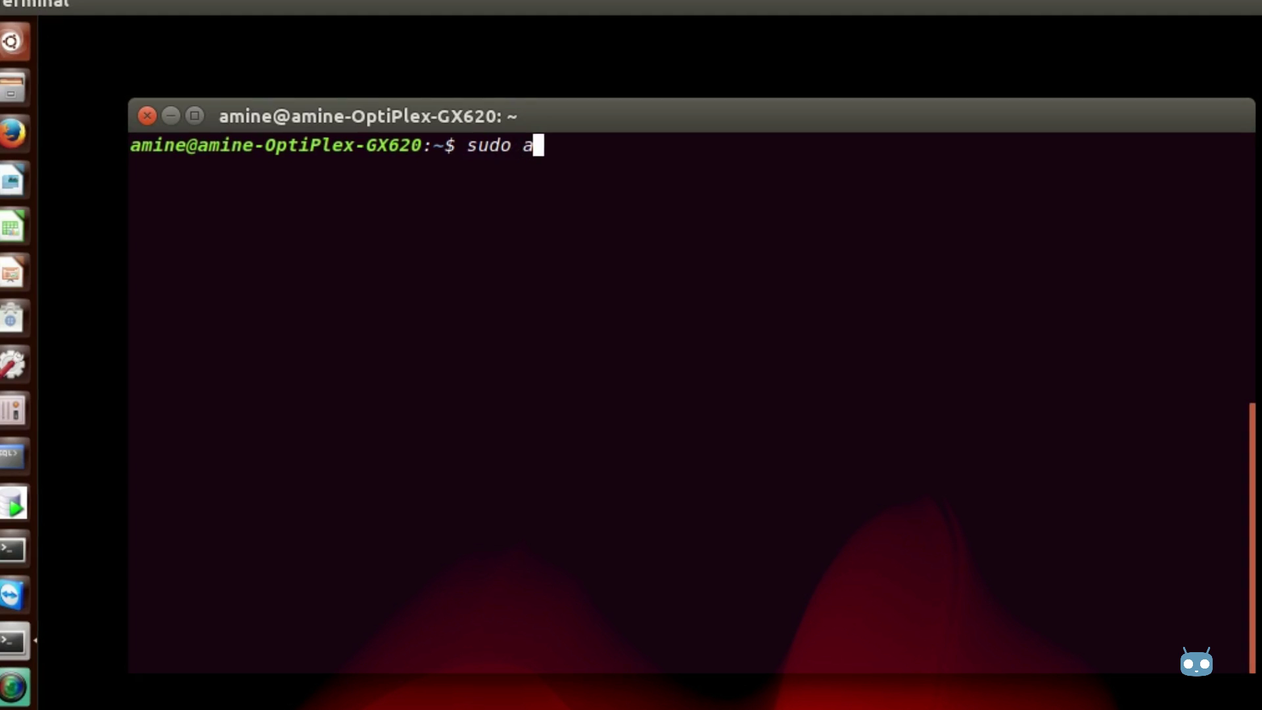
pyautogui.write('get in')
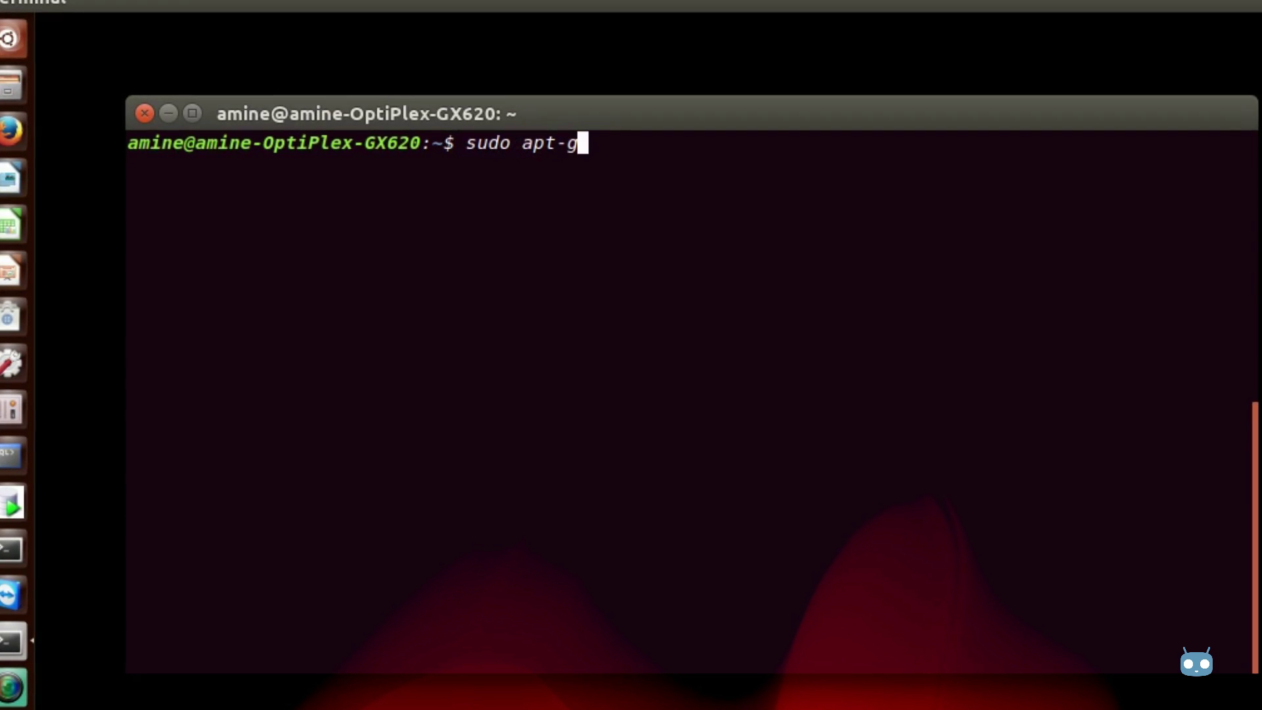
pyautogui.write('stall gnuplot-x11')
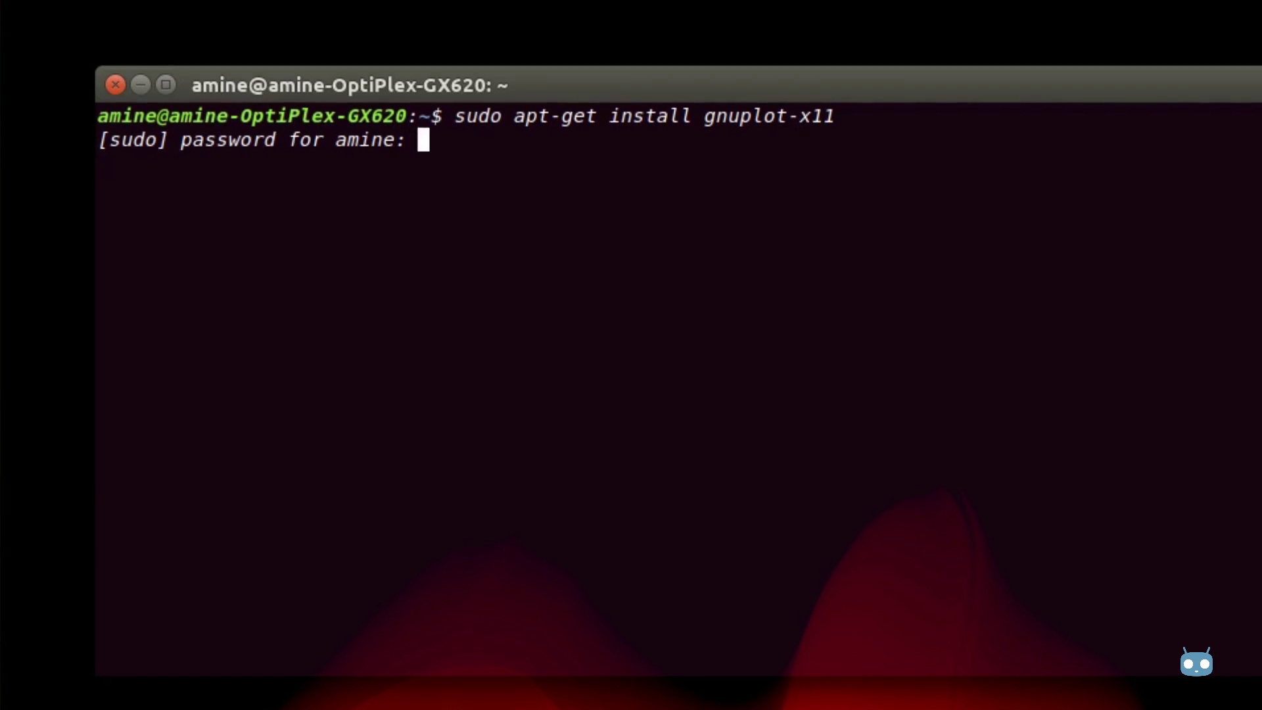
pyautogui.press('Return')
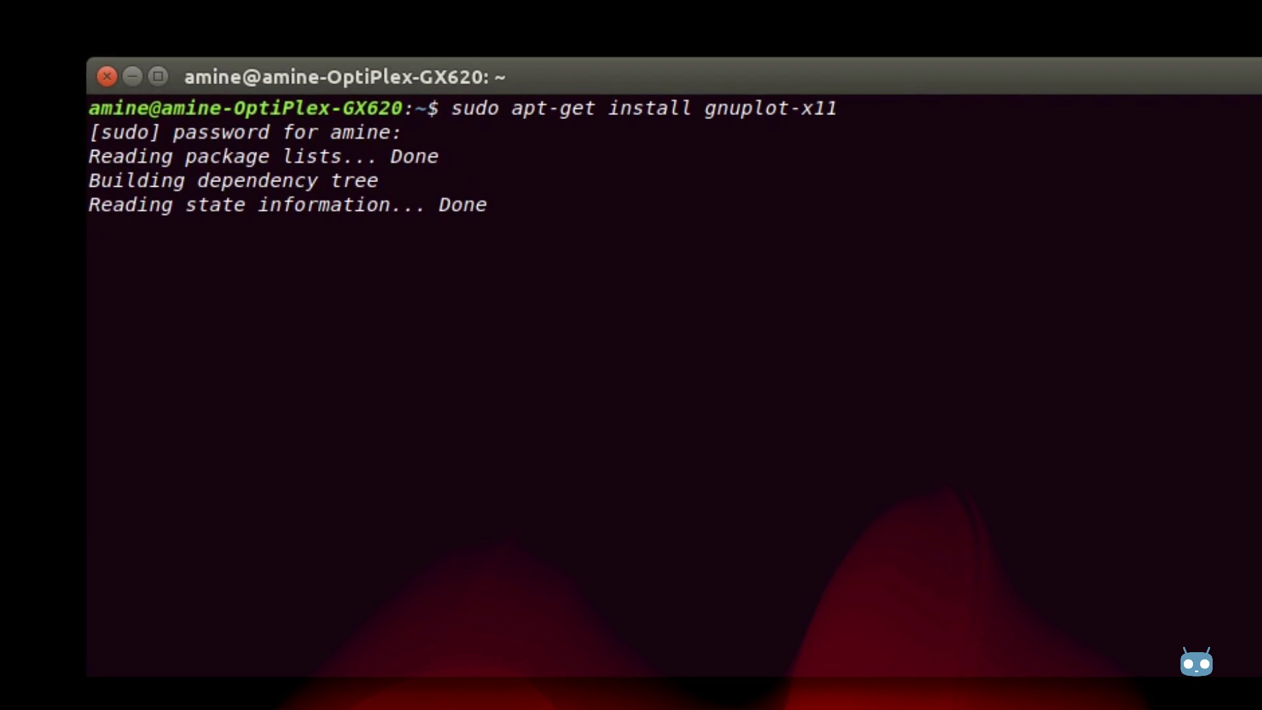
pyautogui.press('Return')
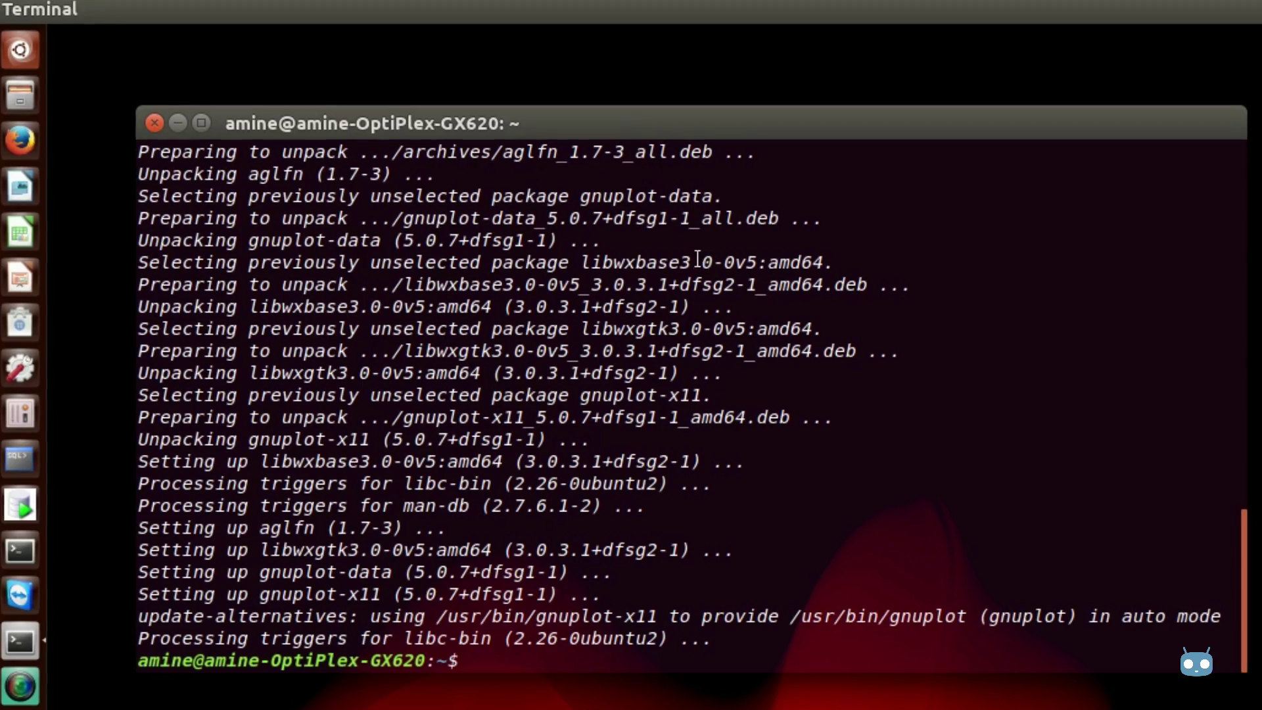
pyautogui.moveTo(510, 123); pyautogui.dragTo(461, 86)
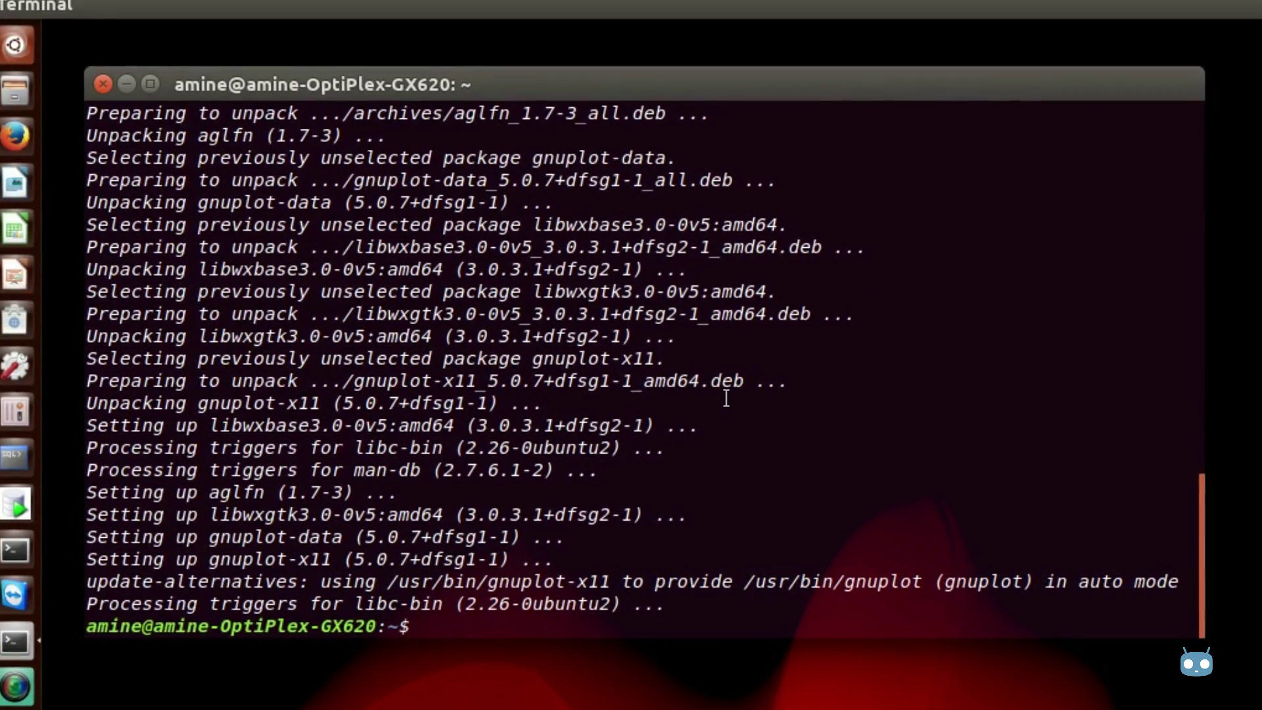
# Step: Start an interactive gnuplot 5.0 session by running gnuplot at the shell prompt
pyautogui.write('gnuplo')
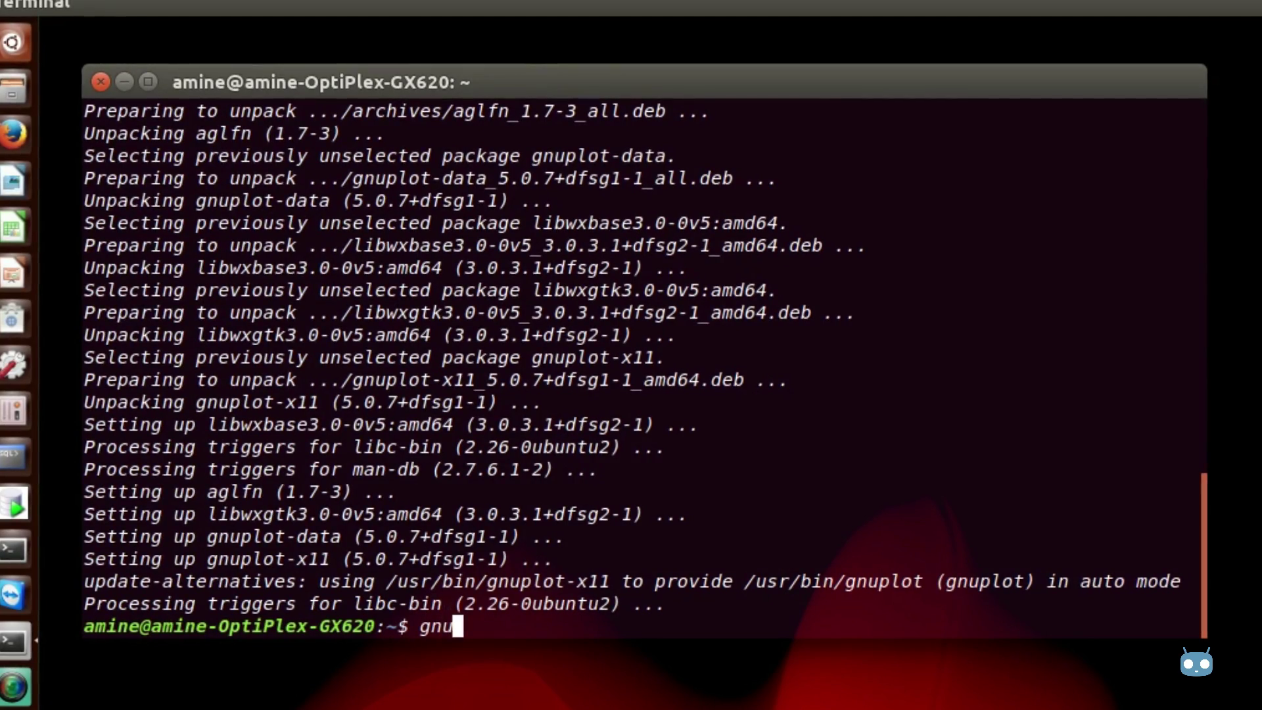
pyautogui.write('t')
pyautogui.press('Return')
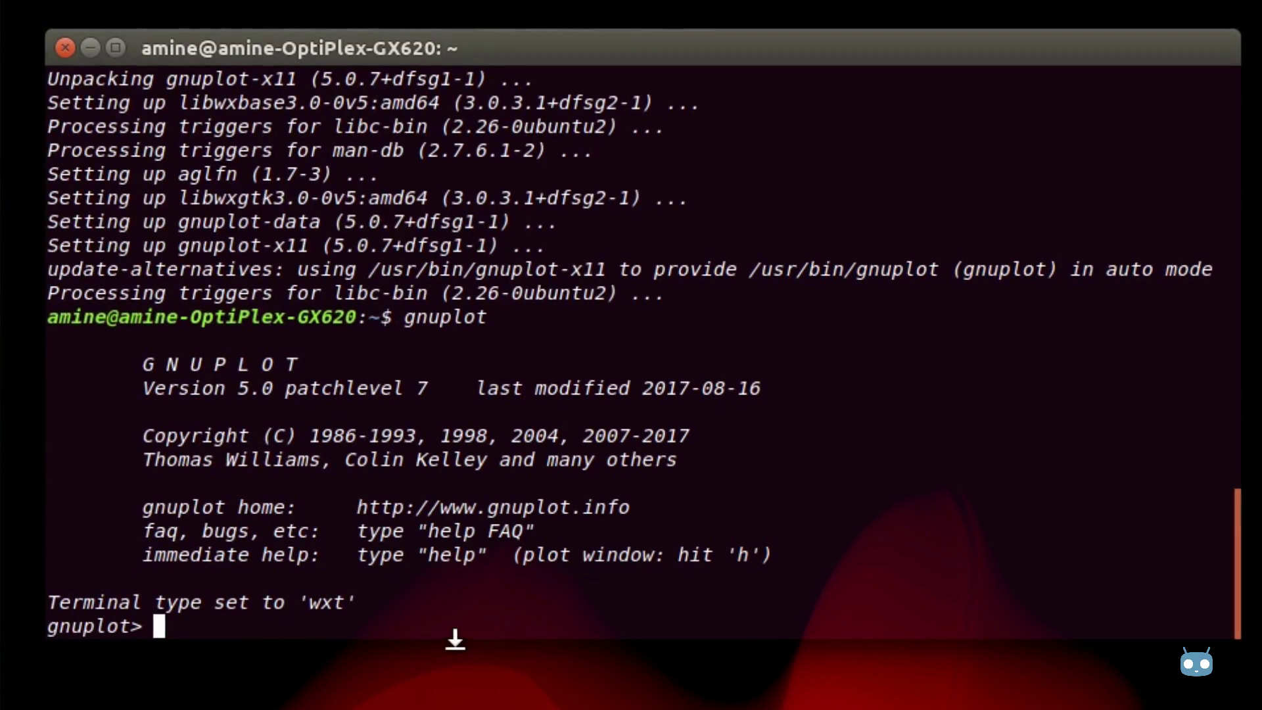
# Step: Plot sin(x) over -10 to 10, centre its window, then close it
pyautogui.write('plo')
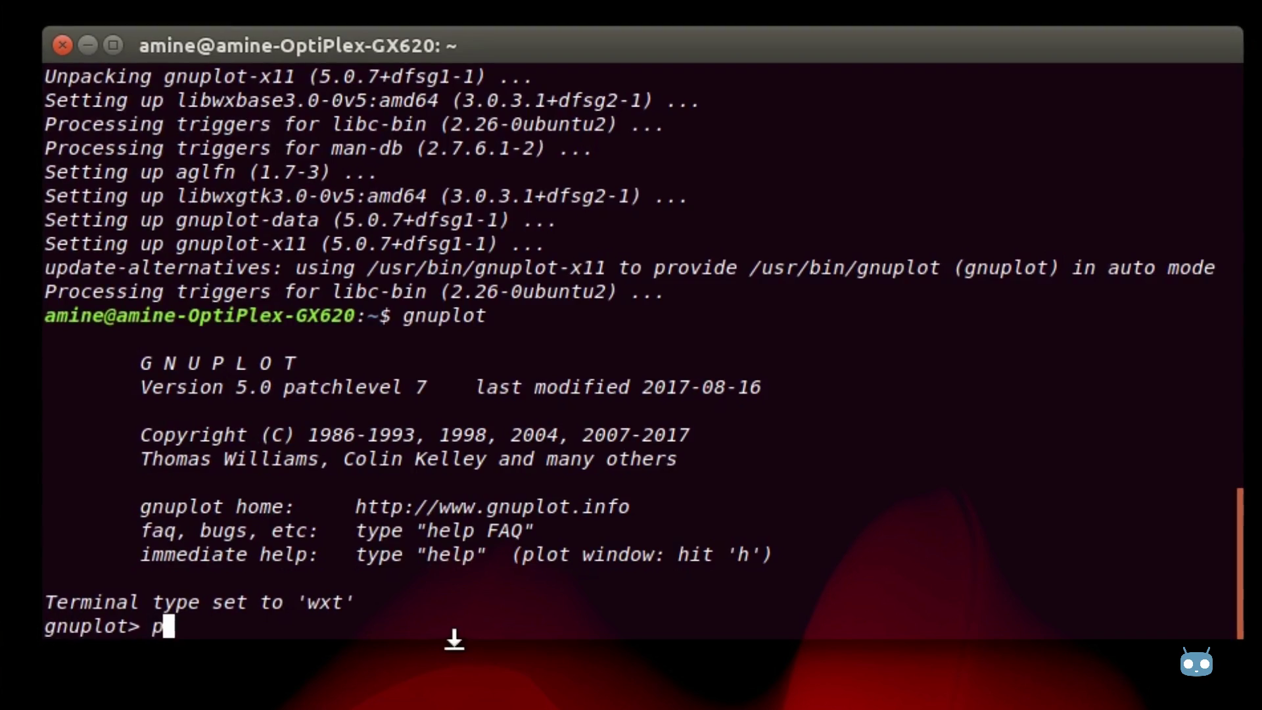
pyautogui.write('t ')
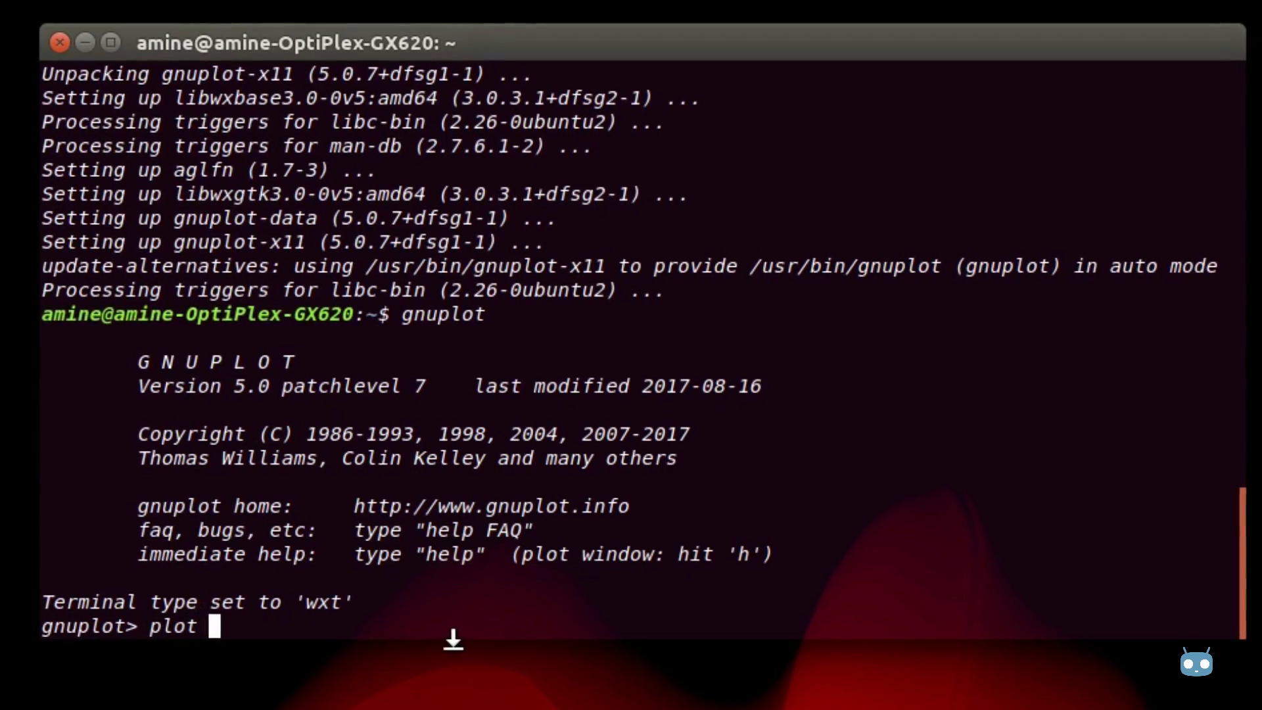
pyautogui.write('sin')
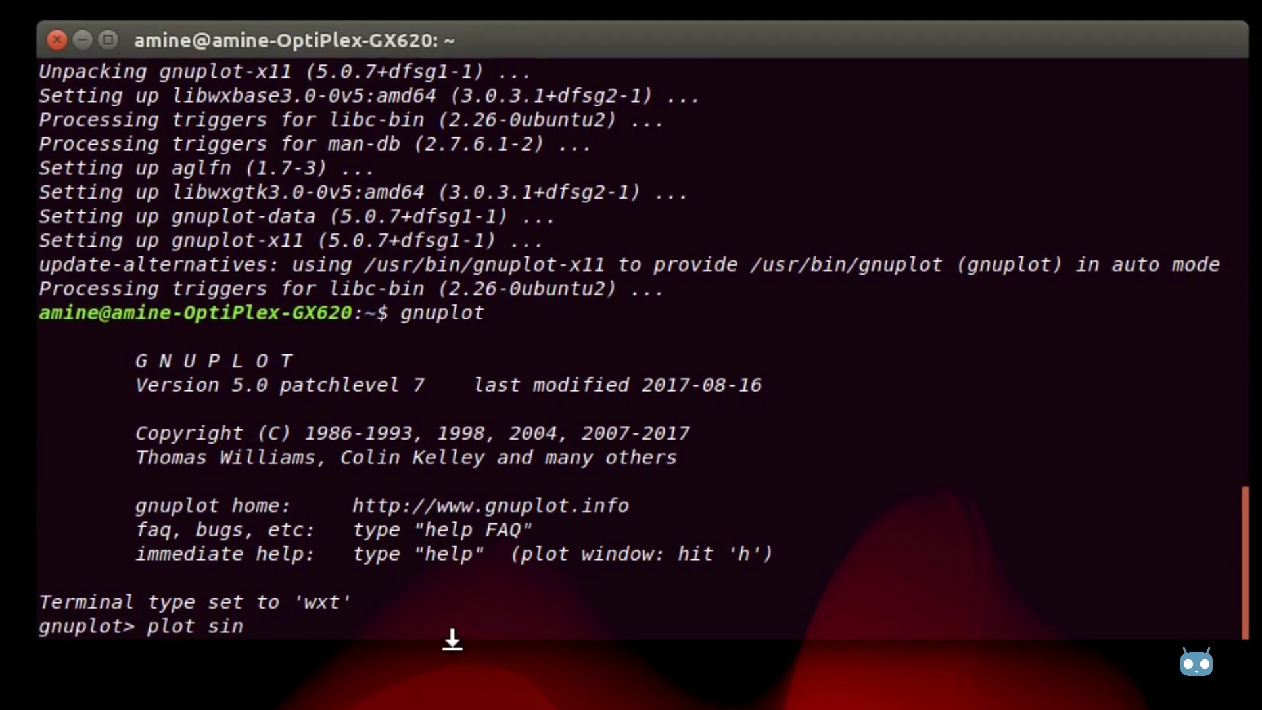
pyautogui.write('(x')
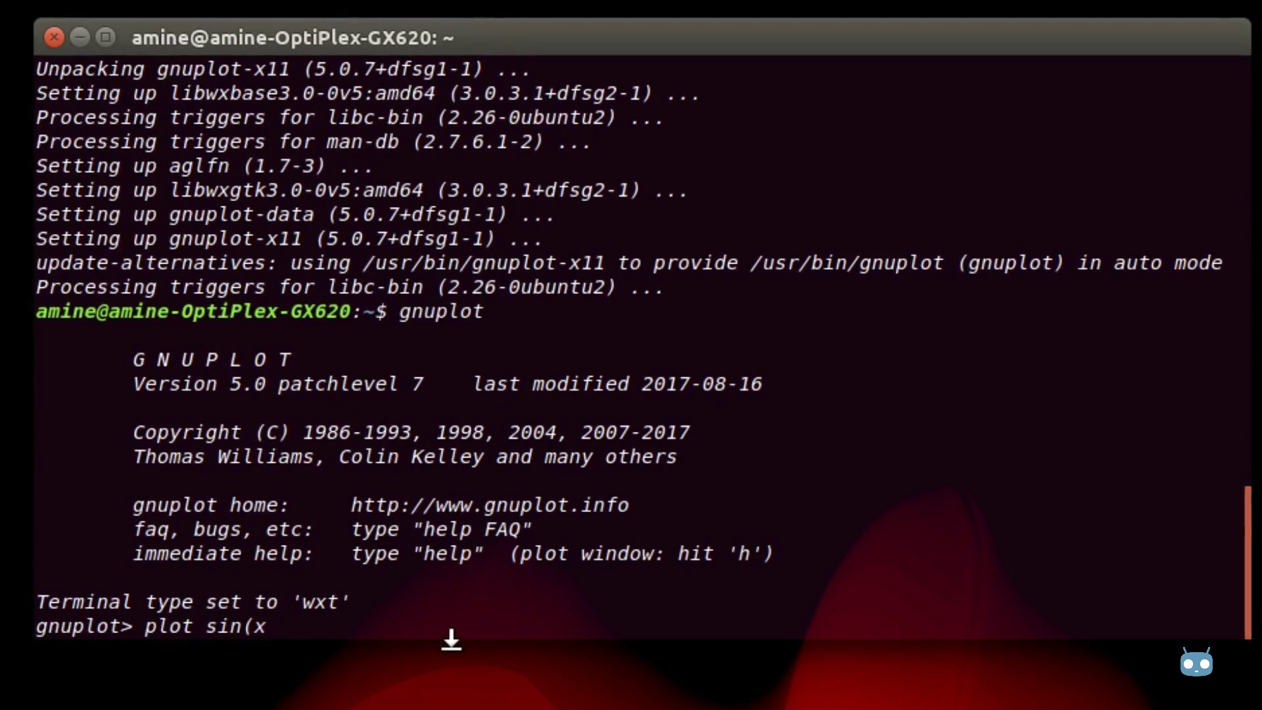
pyautogui.write(')')
pyautogui.press('Return')
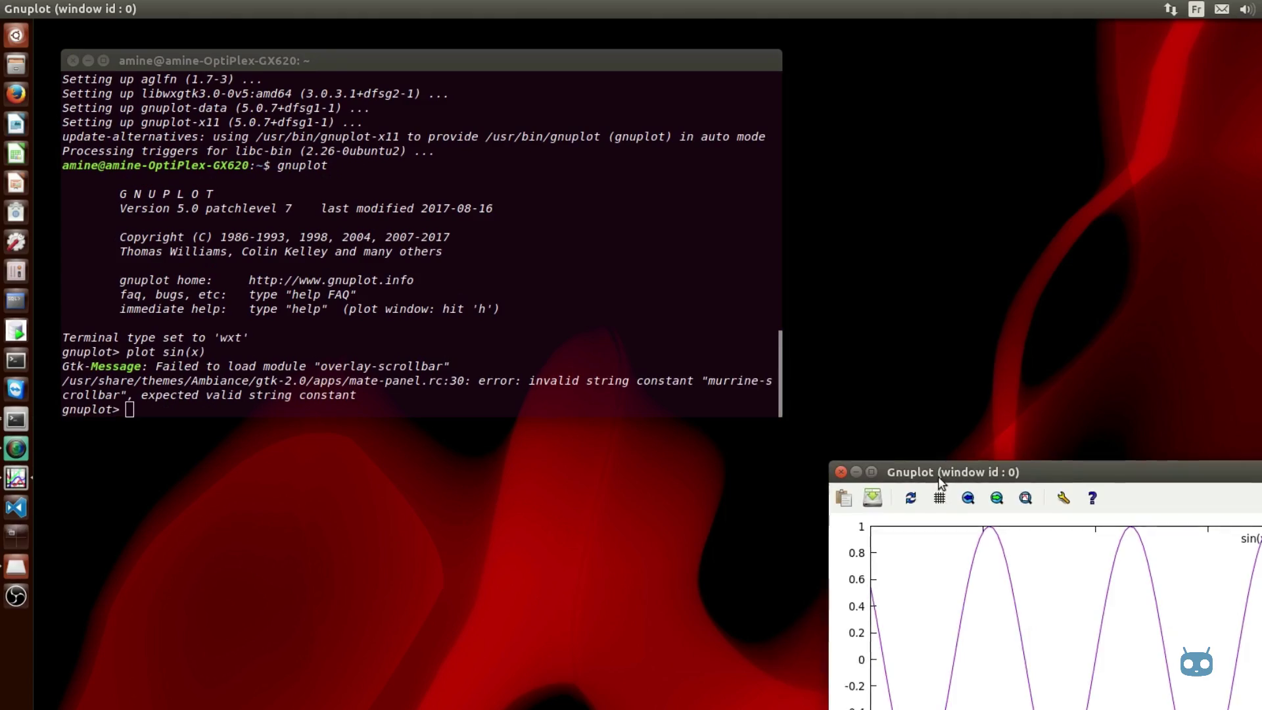
pyautogui.moveTo(937, 476); pyautogui.dragTo(672, 215)
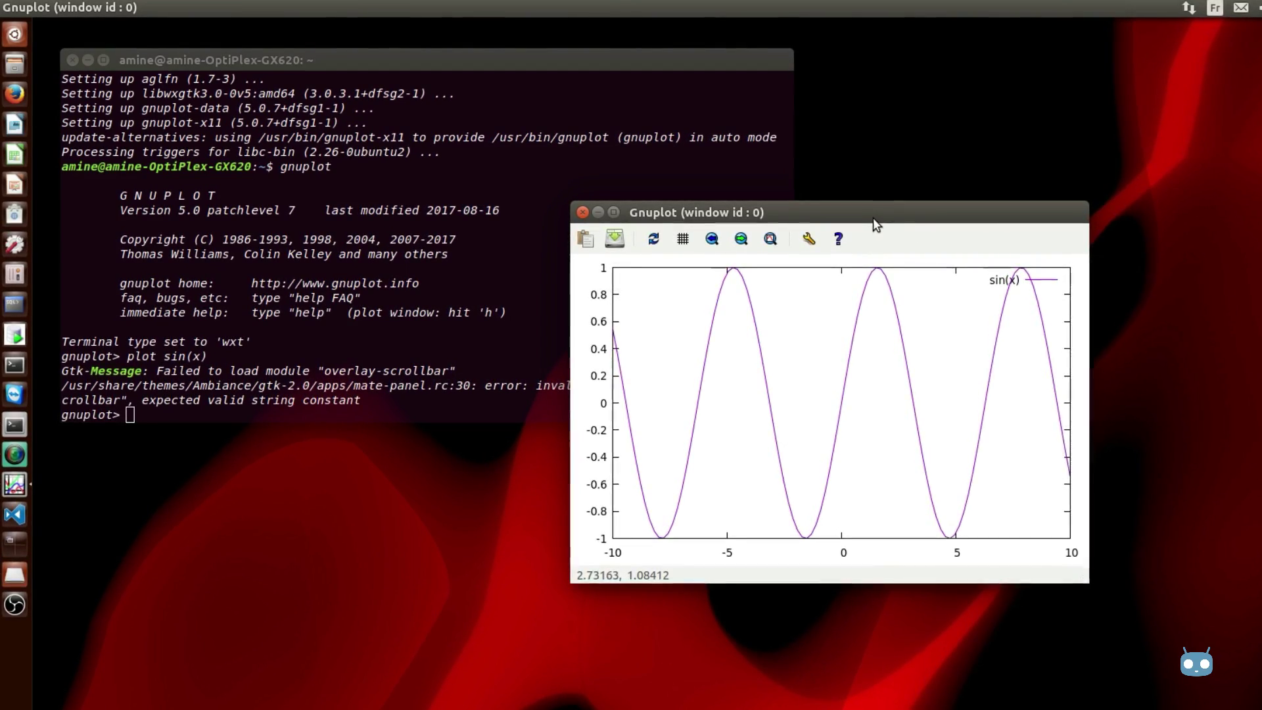
pyautogui.click(582, 211)
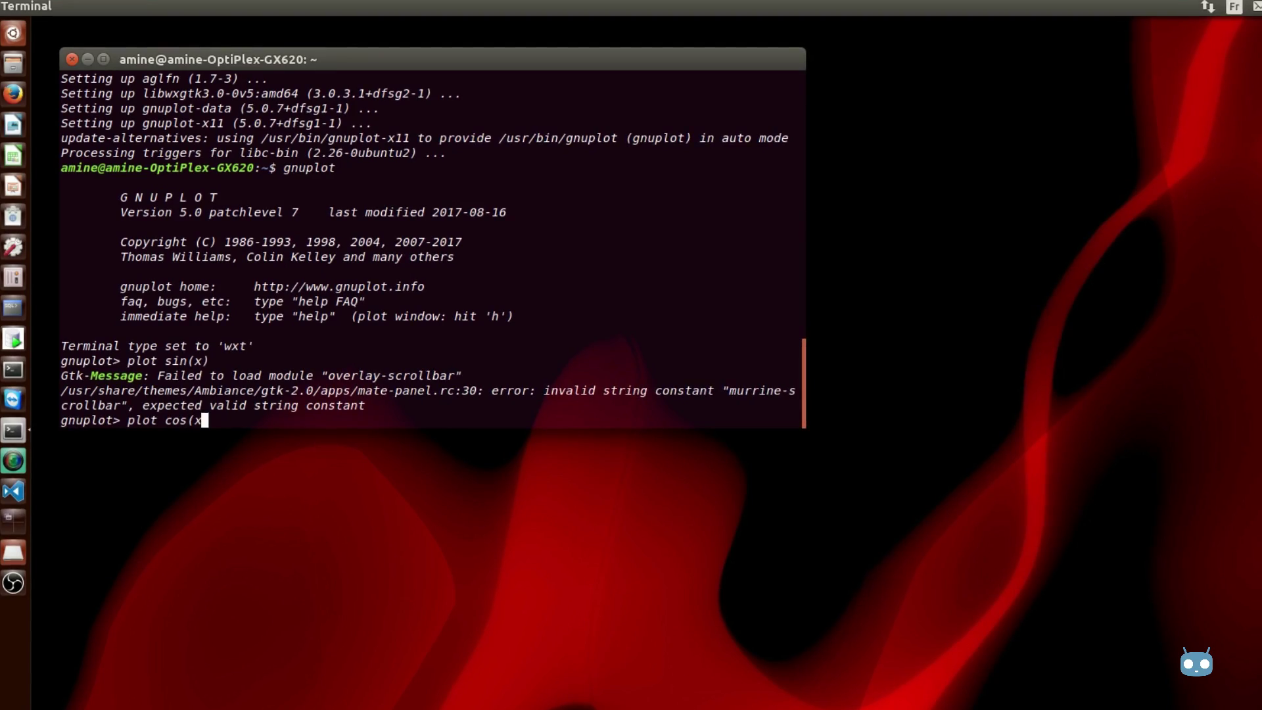
# Step: Run plot cos(x) and close the resulting plot window
pyautogui.press('Return')
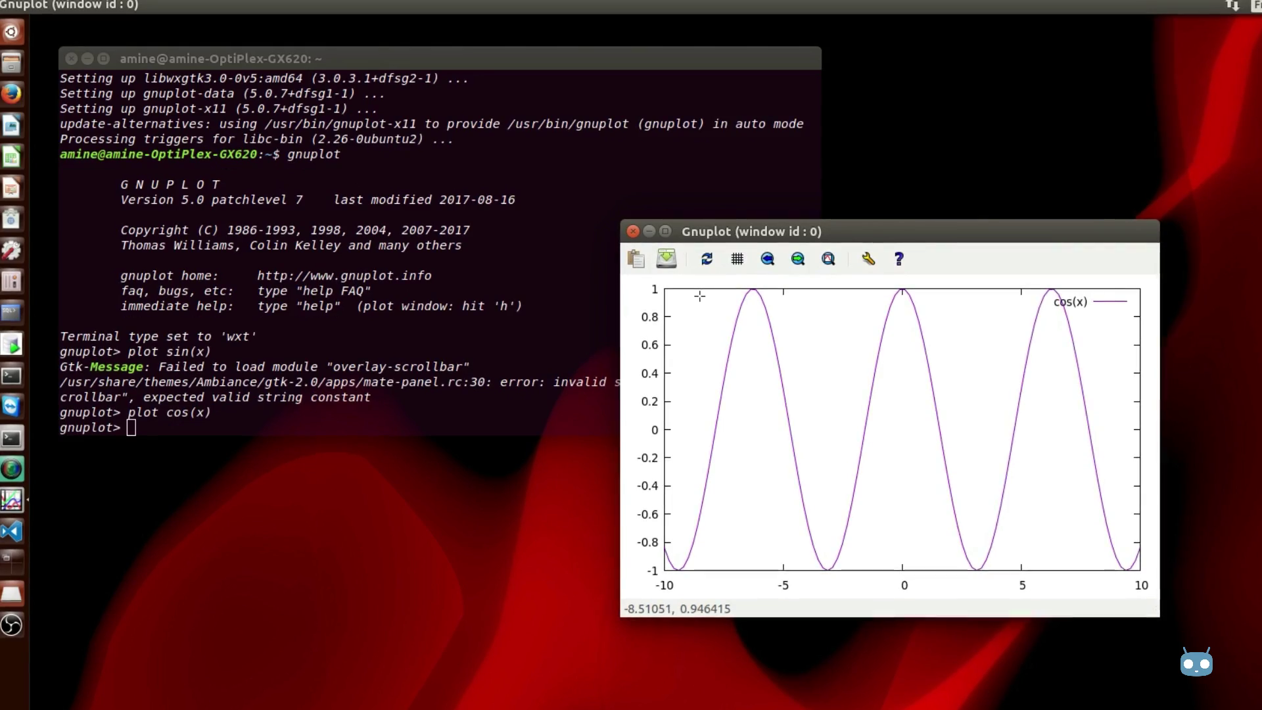
pyautogui.click(637, 232)
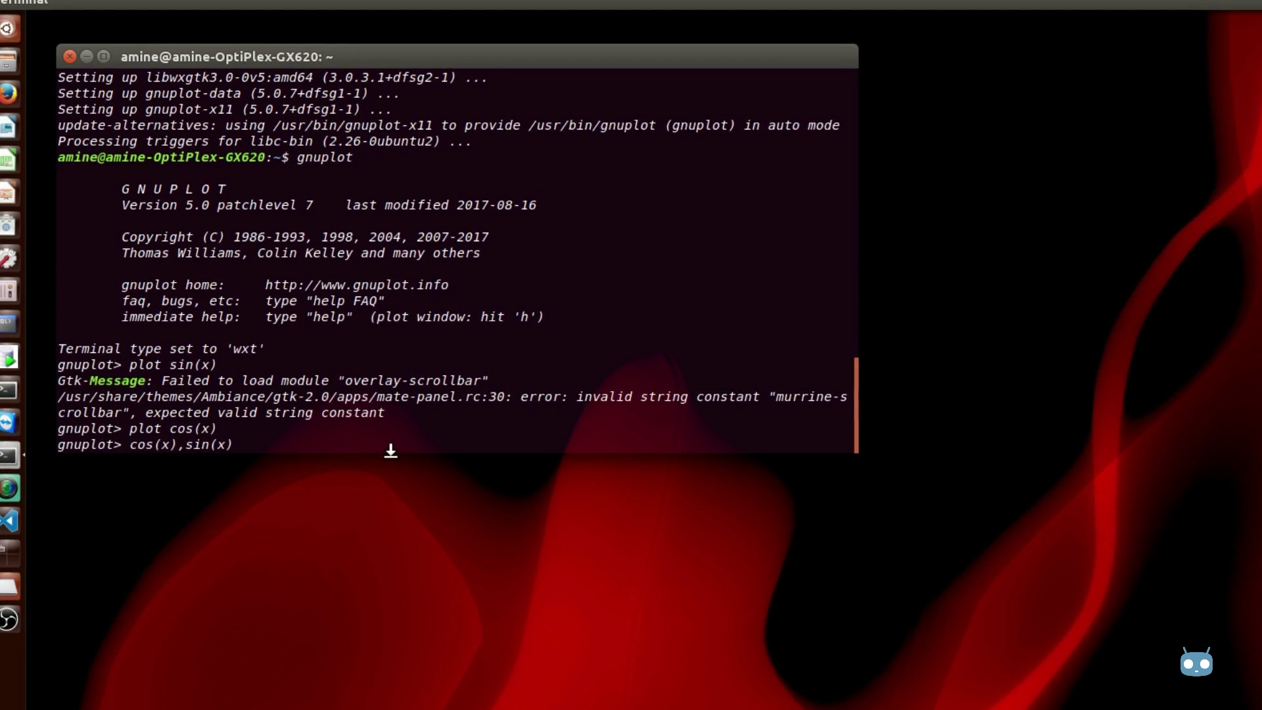
# Step: Plot cos(x) and sin(x) together on one graph, reposition that window, then close it
pyautogui.press('Return')
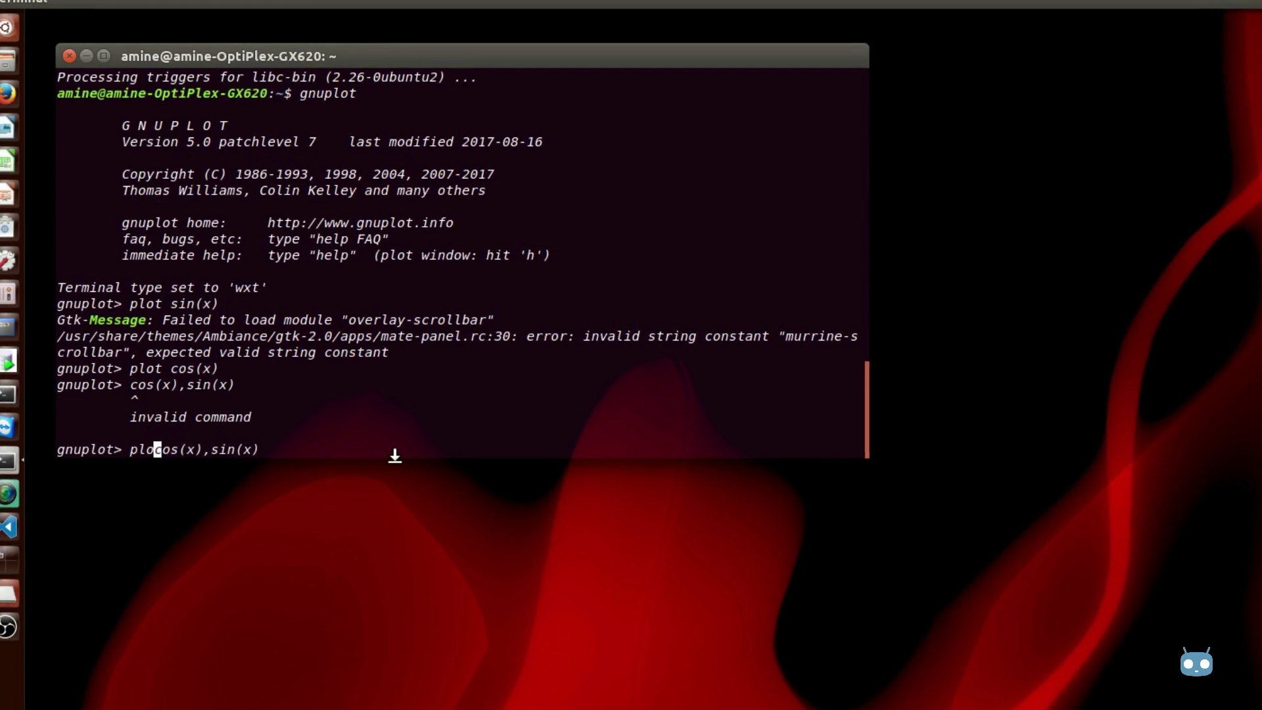
pyautogui.press('Return')
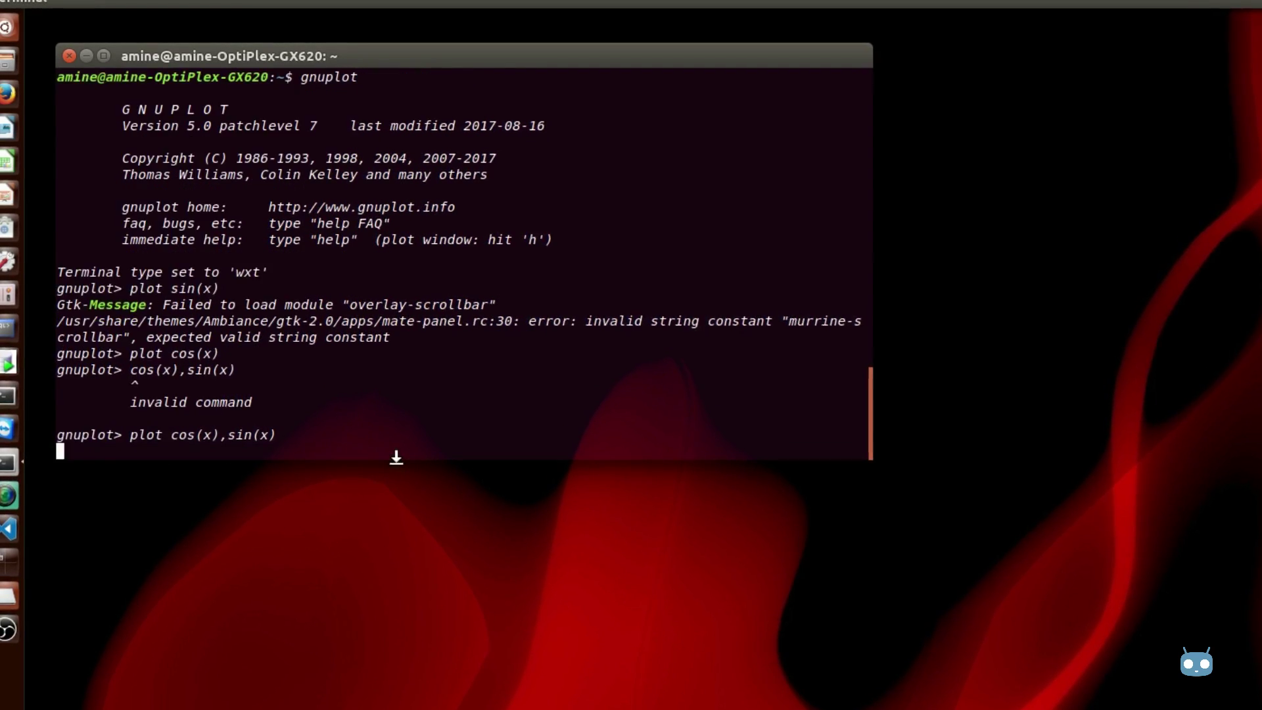
pyautogui.moveTo(993, 242); pyautogui.dragTo(647, 382)
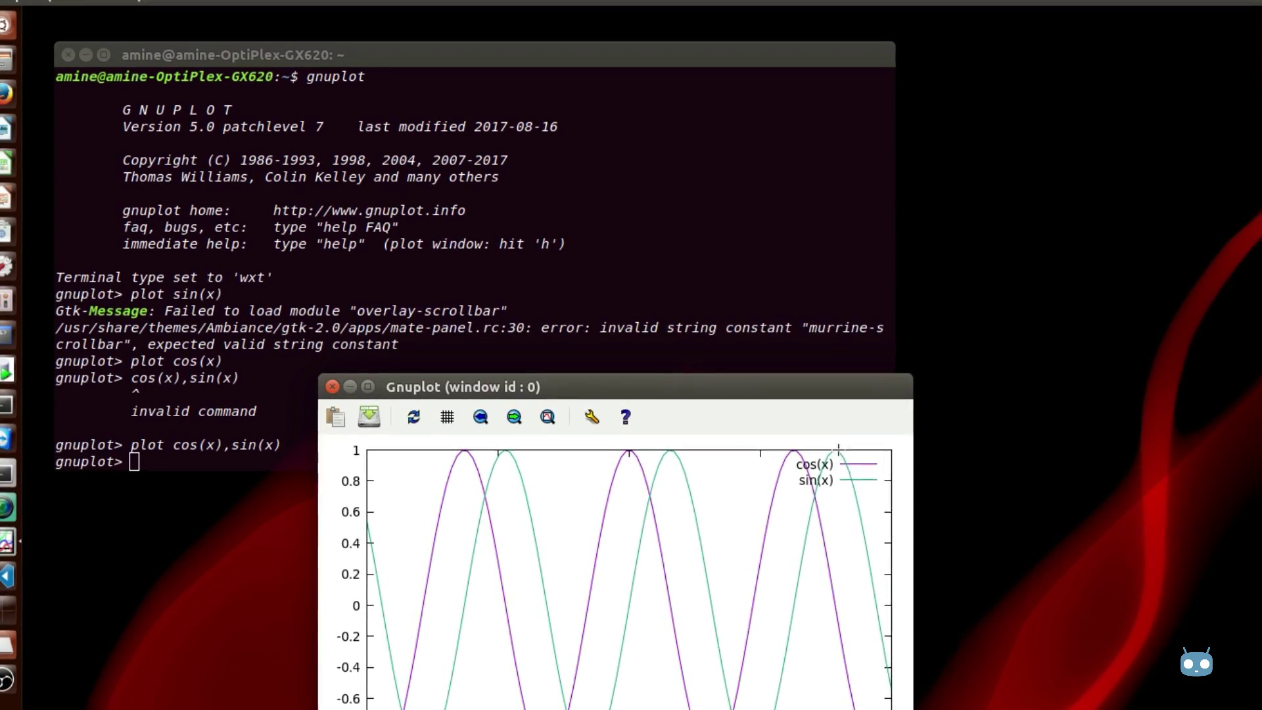
pyautogui.moveTo(821, 384); pyautogui.dragTo(1108, 195)
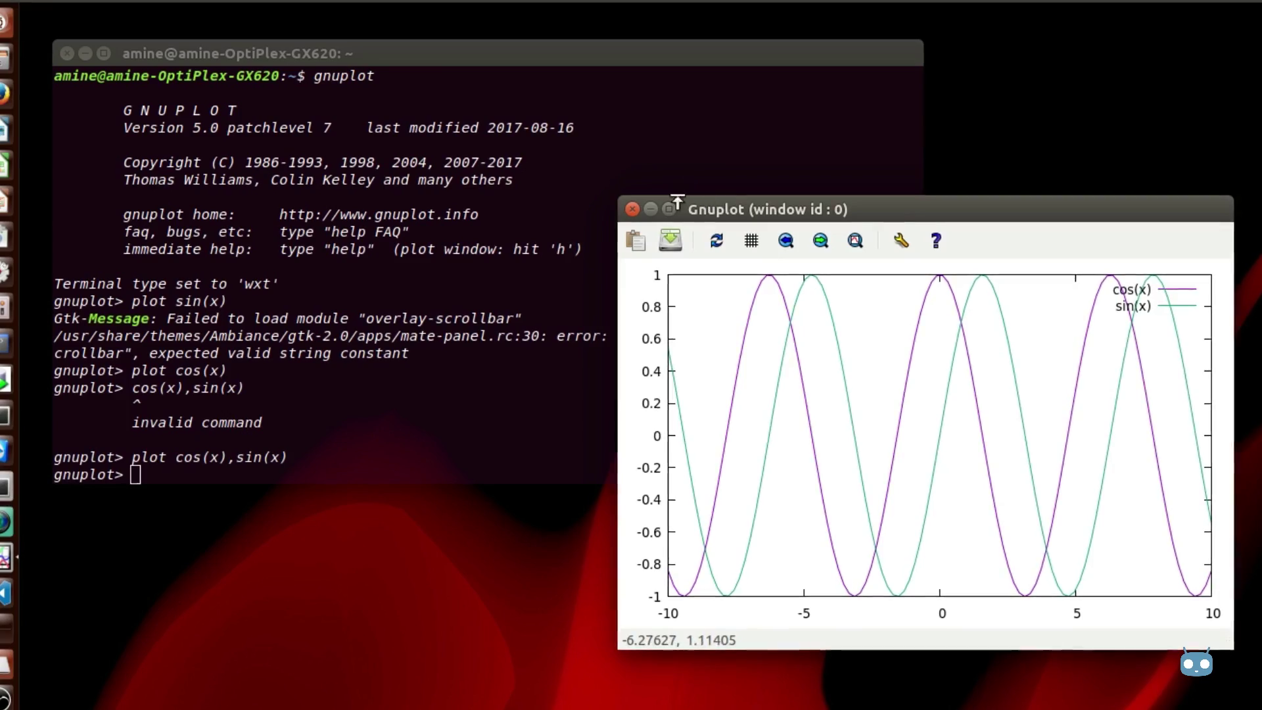
pyautogui.click(634, 210)
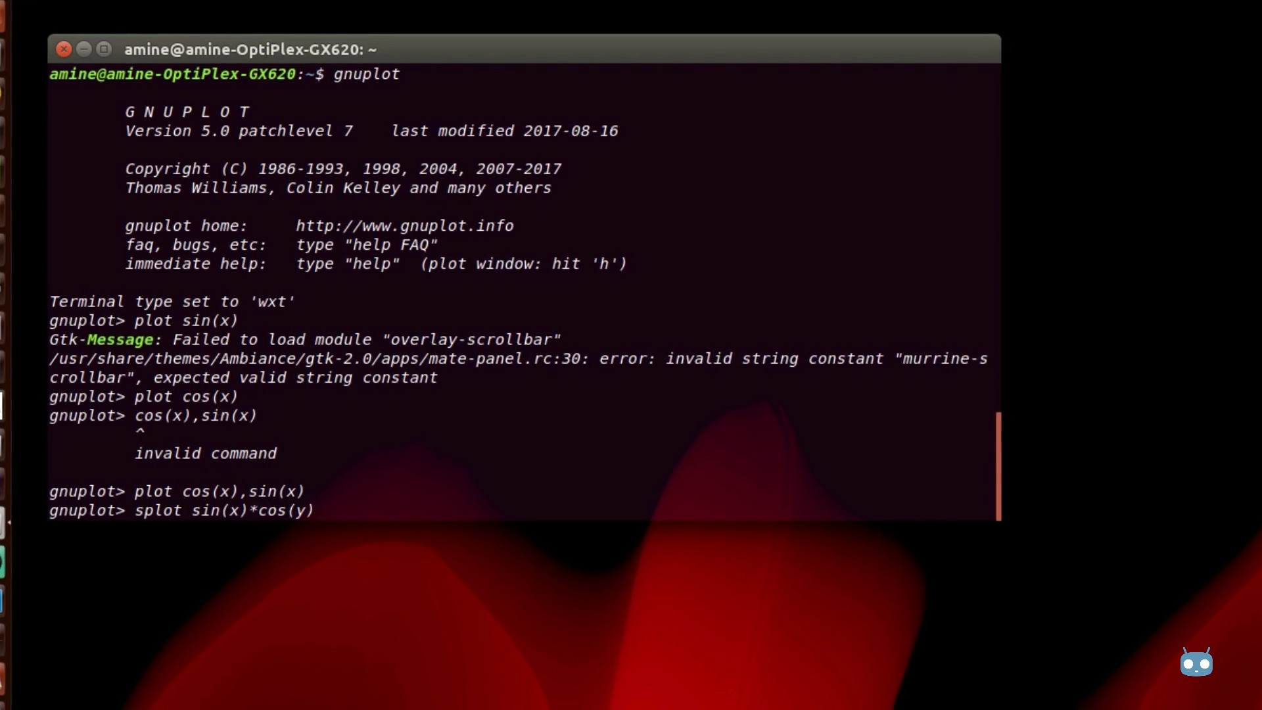
# Step: Plot the 3D sin(x)*cos(y) surface, rotate it to a steep oblique view, and shift its window right
pyautogui.press('Return')
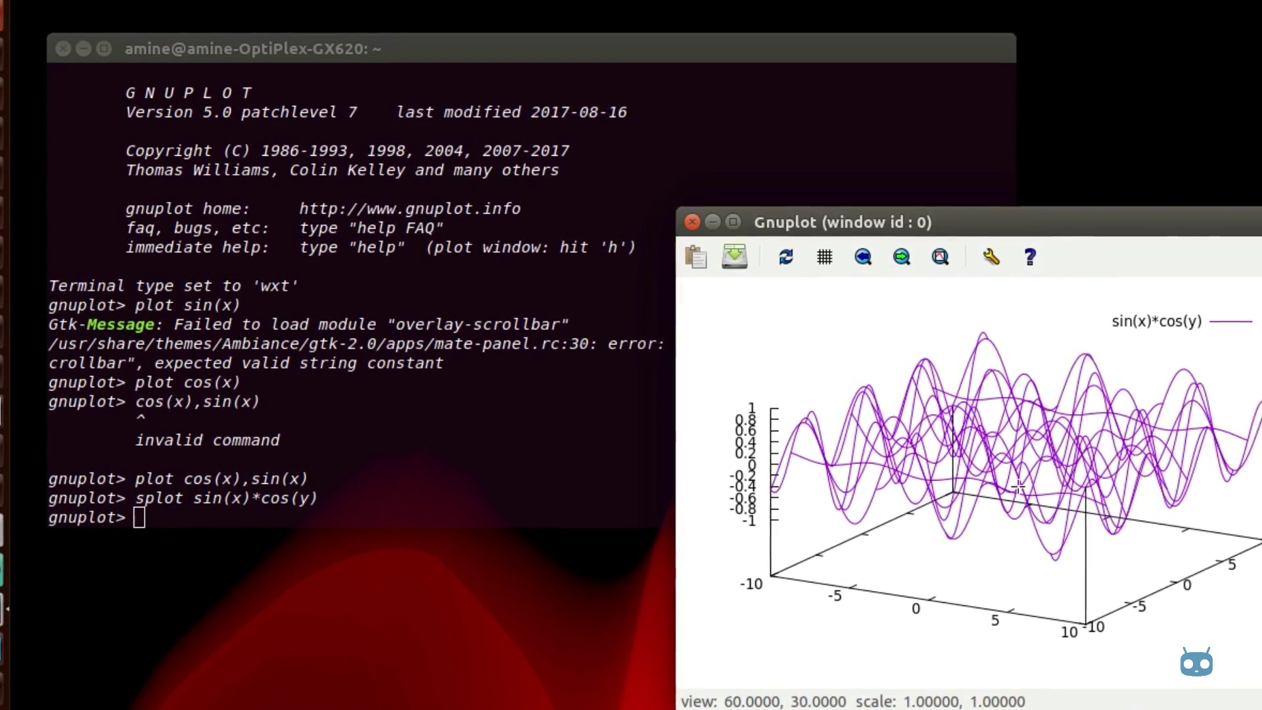
pyautogui.moveTo(1085, 525); pyautogui.dragTo(1248, 572)
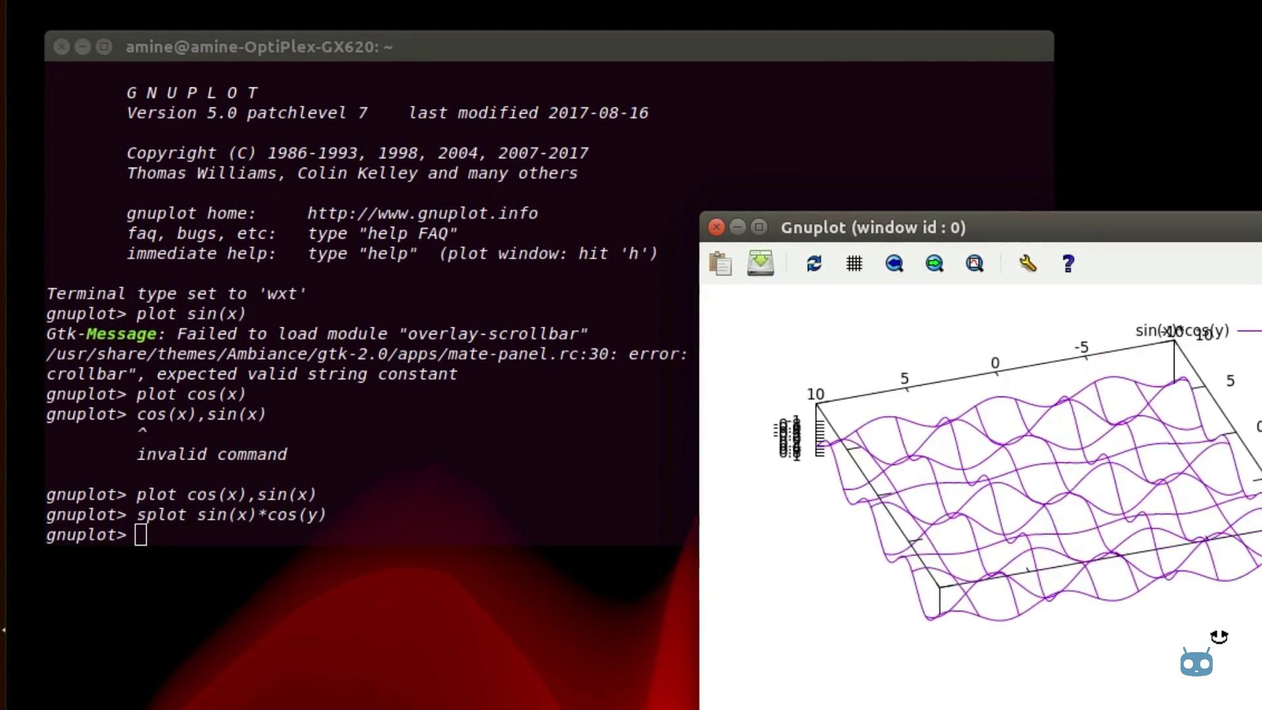
pyautogui.moveTo(1166, 660); pyautogui.dragTo(1078, 651)
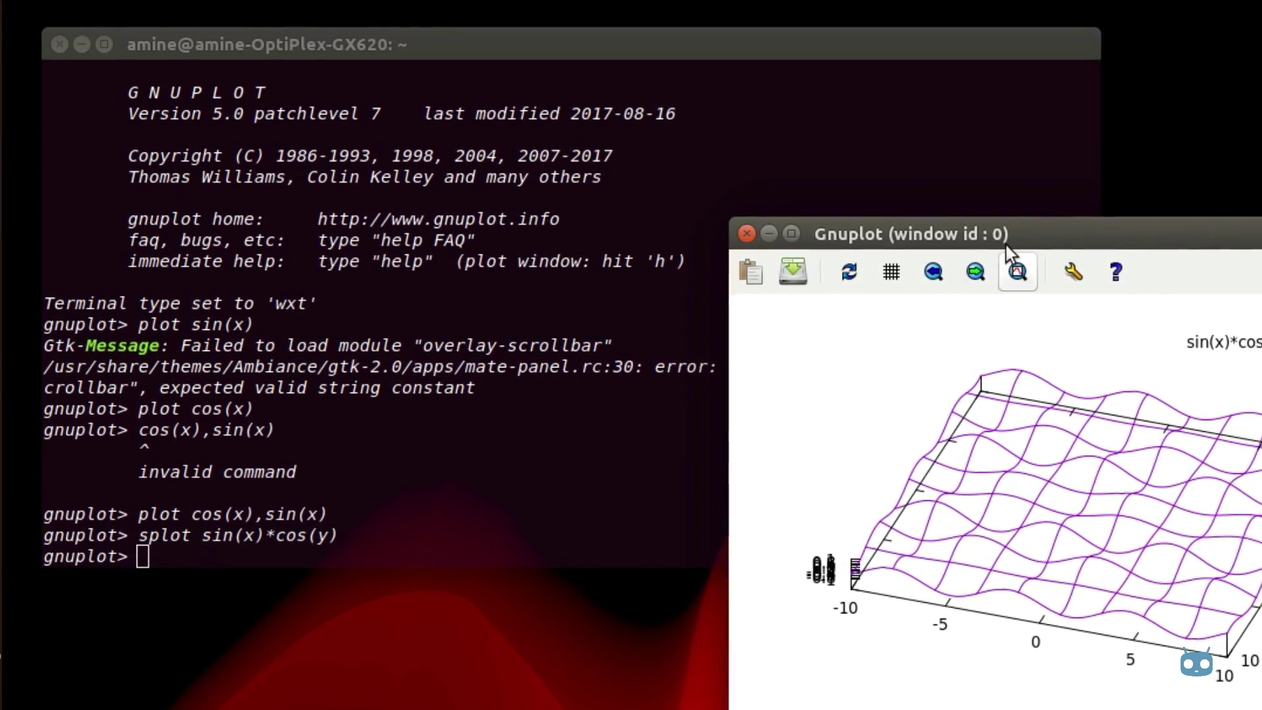
pyautogui.moveTo(1005, 245); pyautogui.dragTo(1222, 227)
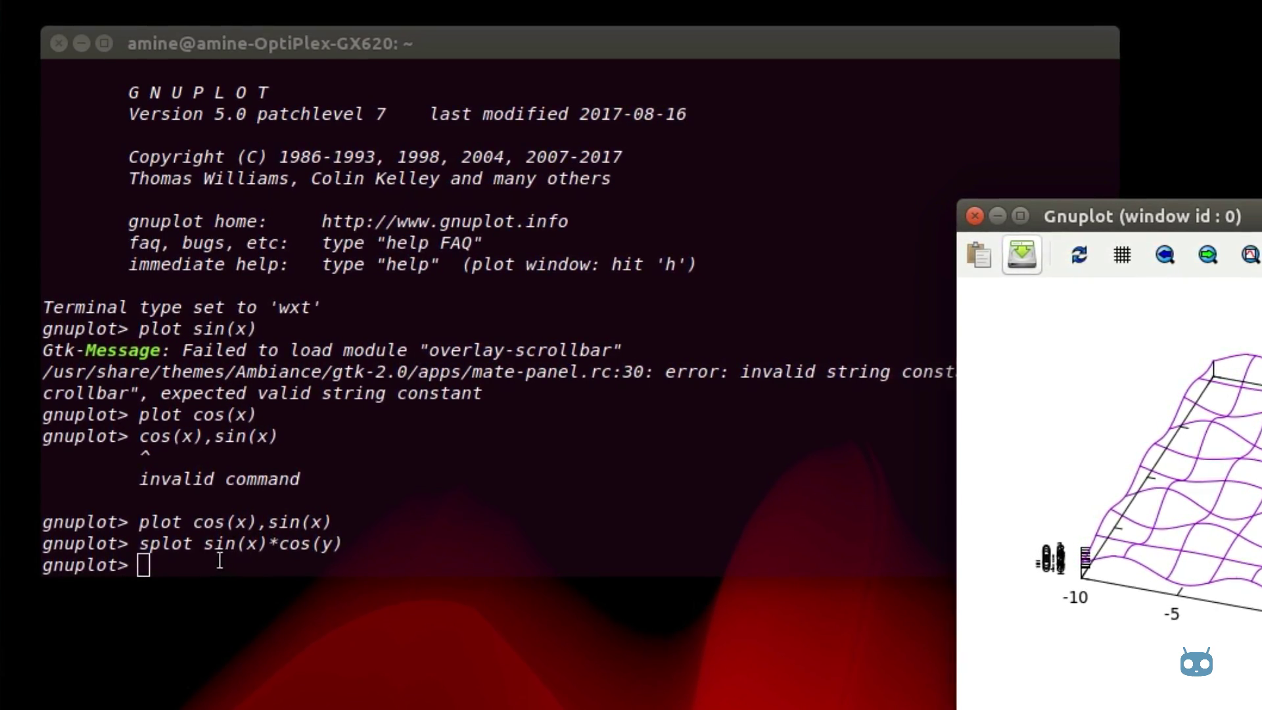
# Step: Show gnuplot's help text, page through to the topics list, then exit back to the prompt
pyautogui.click(219, 562)
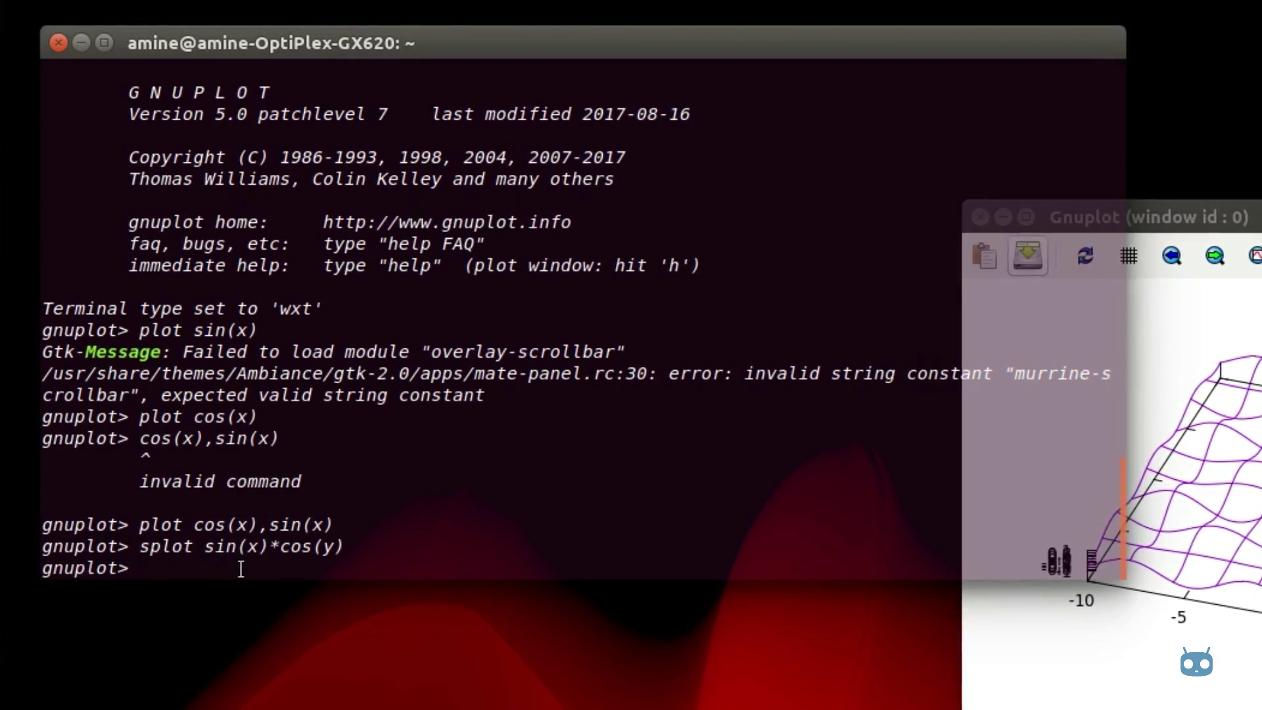
pyautogui.write('hel')
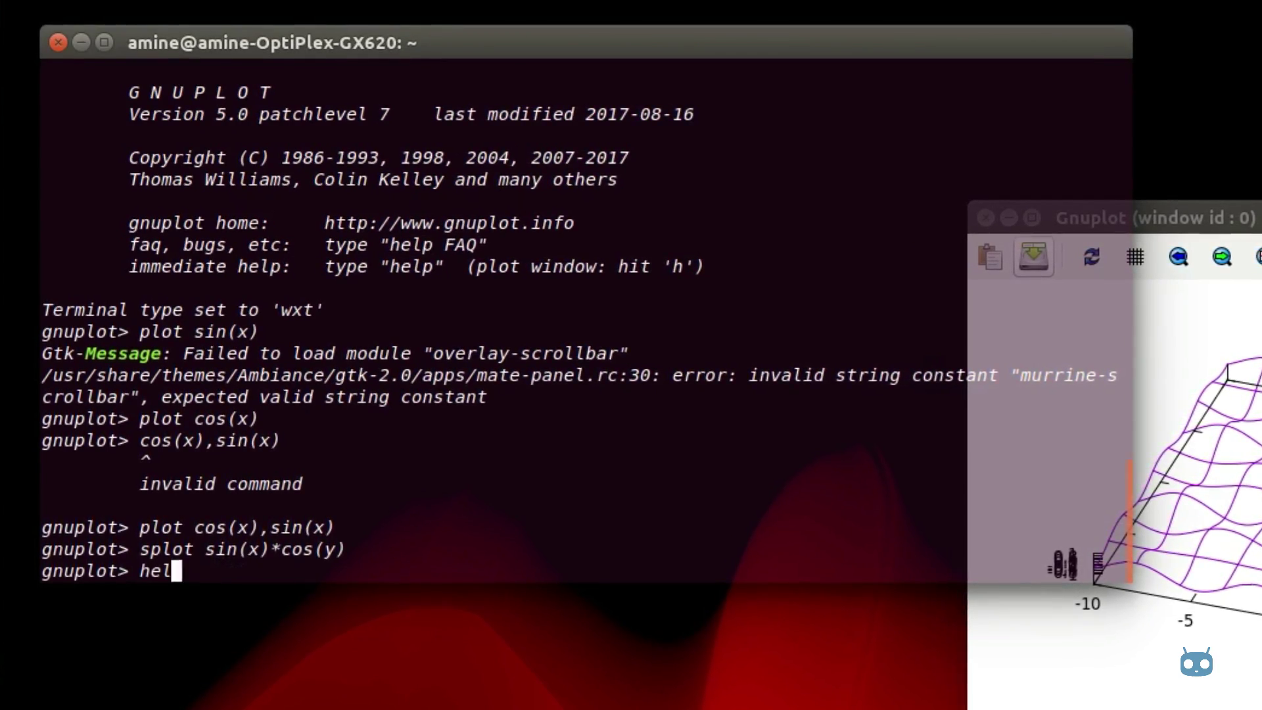
pyautogui.write('p')
pyautogui.press('Return')
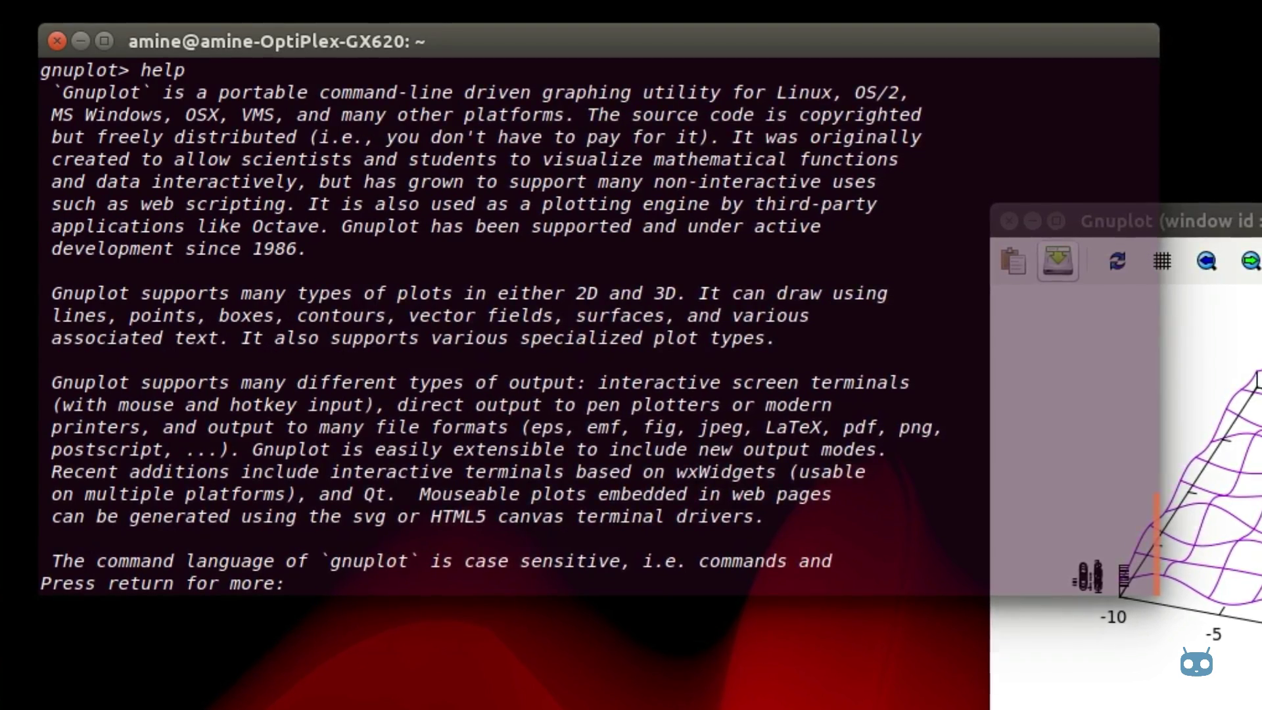
pyautogui.press('Return')
pyautogui.press('Return')
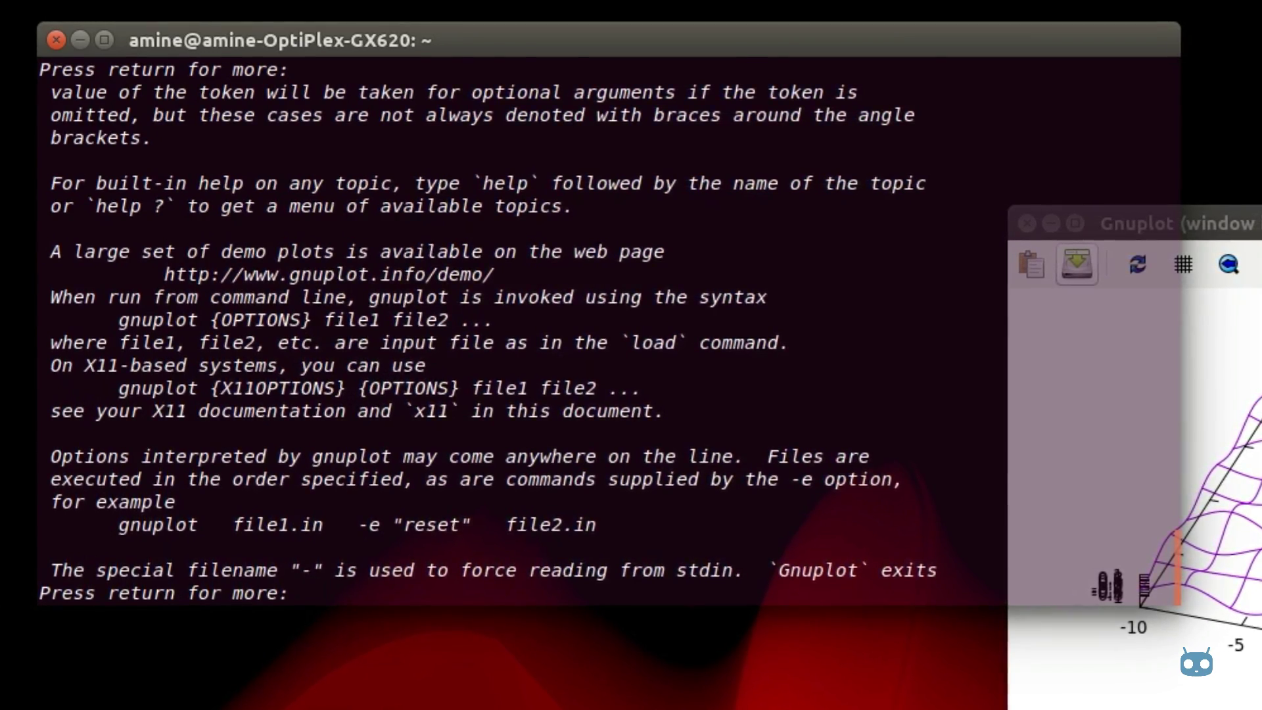
pyautogui.press('Return')
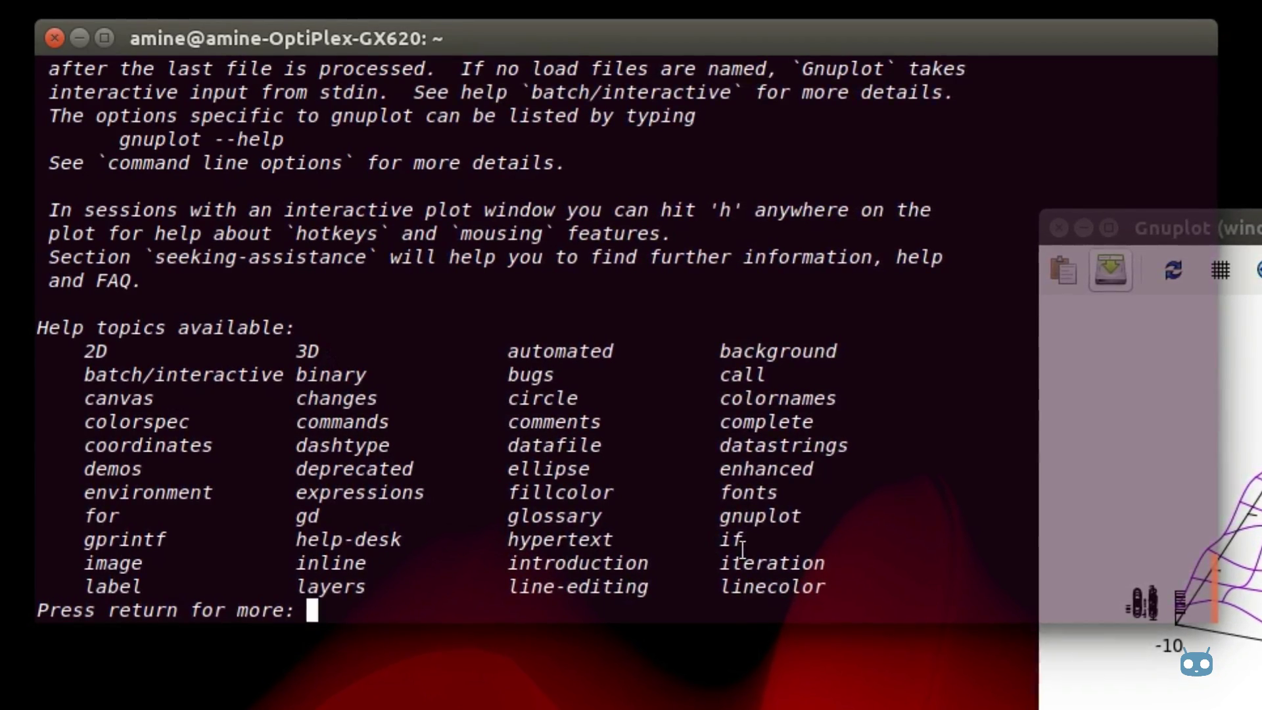
pyautogui.hotkey('ctrl', 'c')
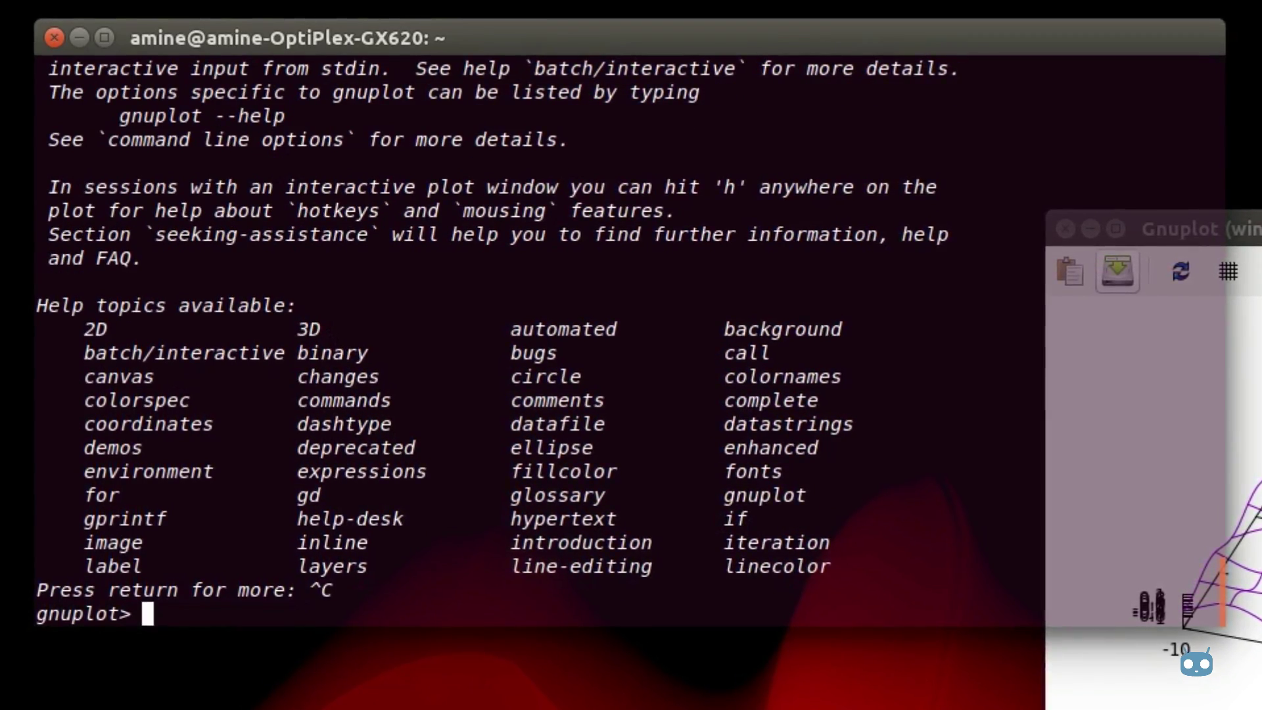
pyautogui.press('Return')
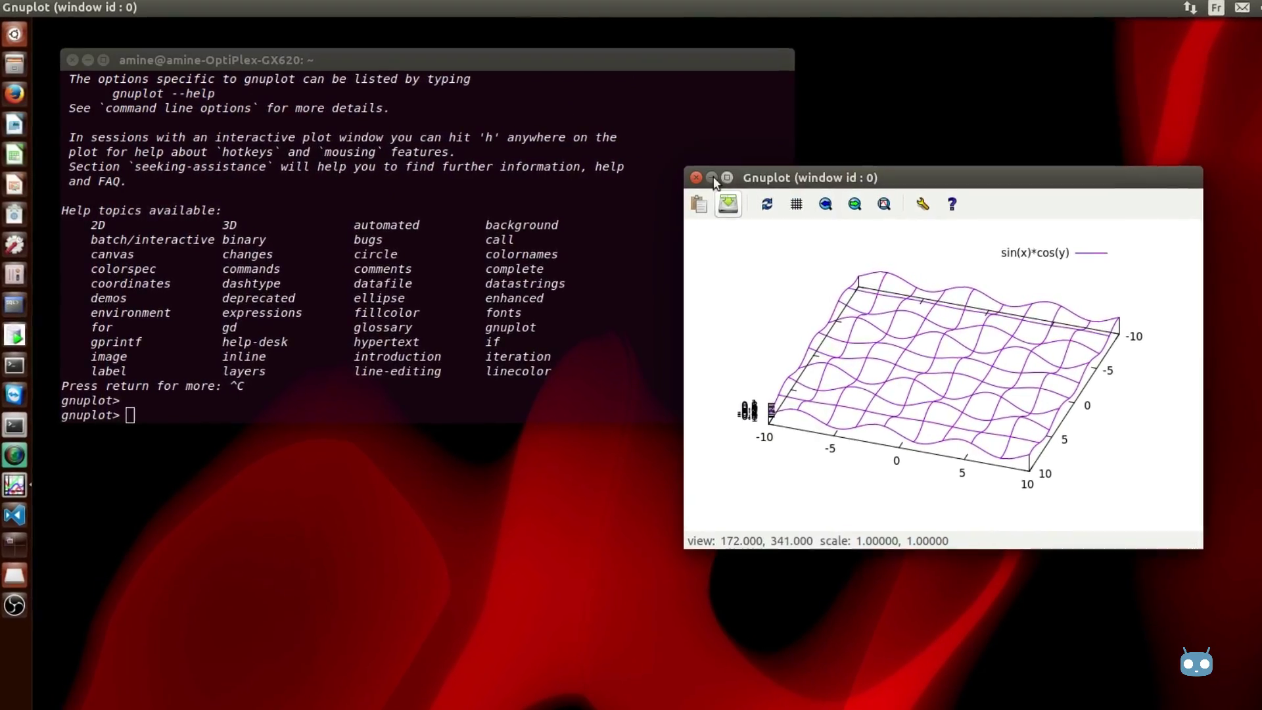
# Step: Quit gnuplot, dismiss the segmentation-fault crash reports, and erase stray text at the shell prompt
pyautogui.write('quitqui')
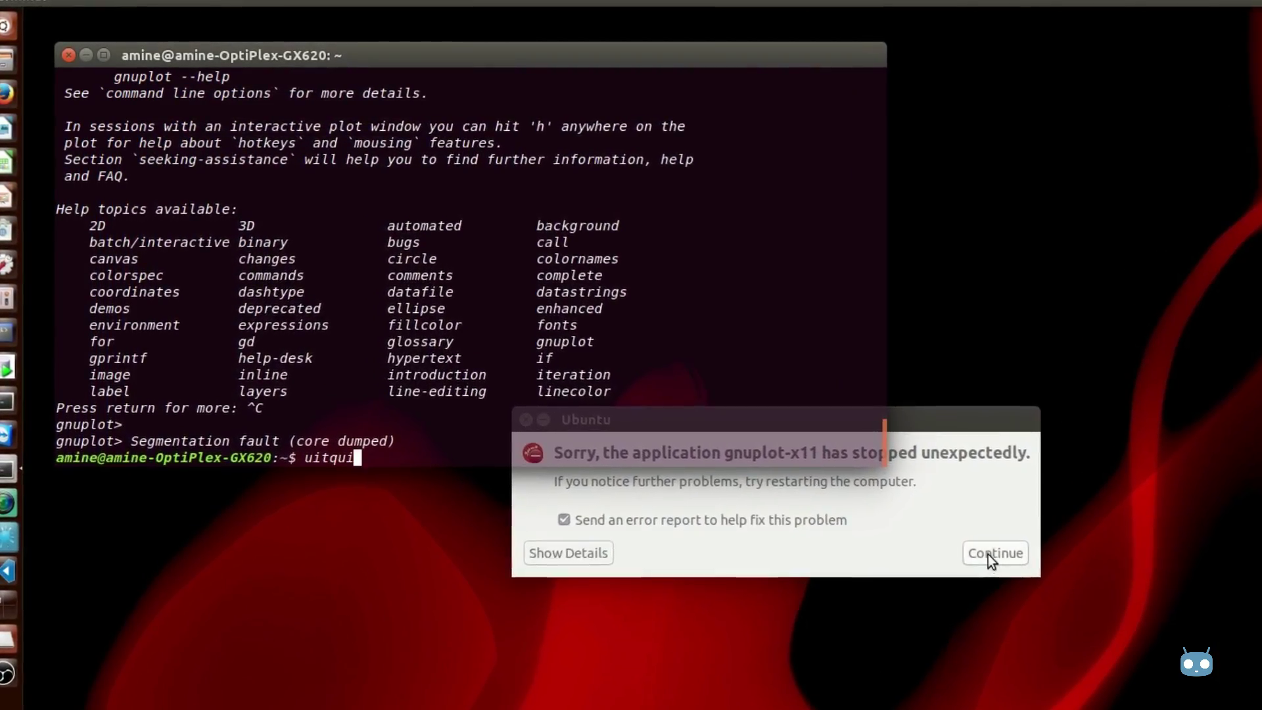
pyautogui.click(982, 548)
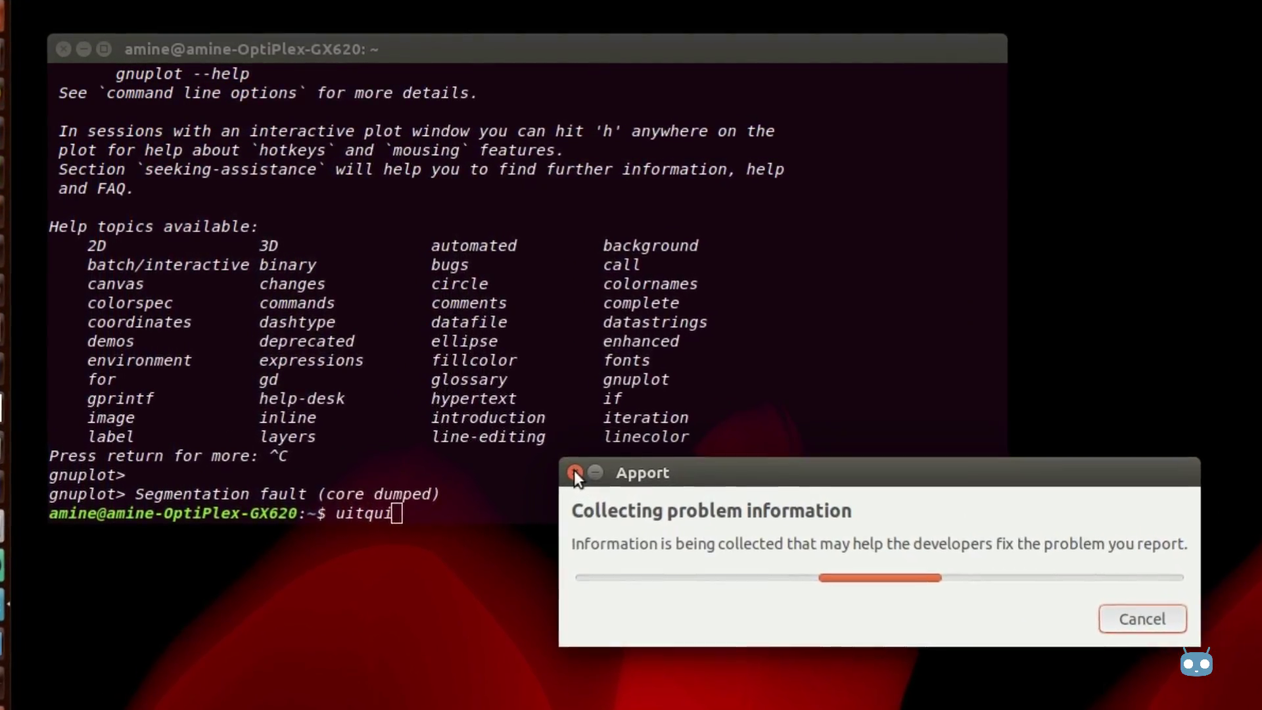
pyautogui.click(613, 480)
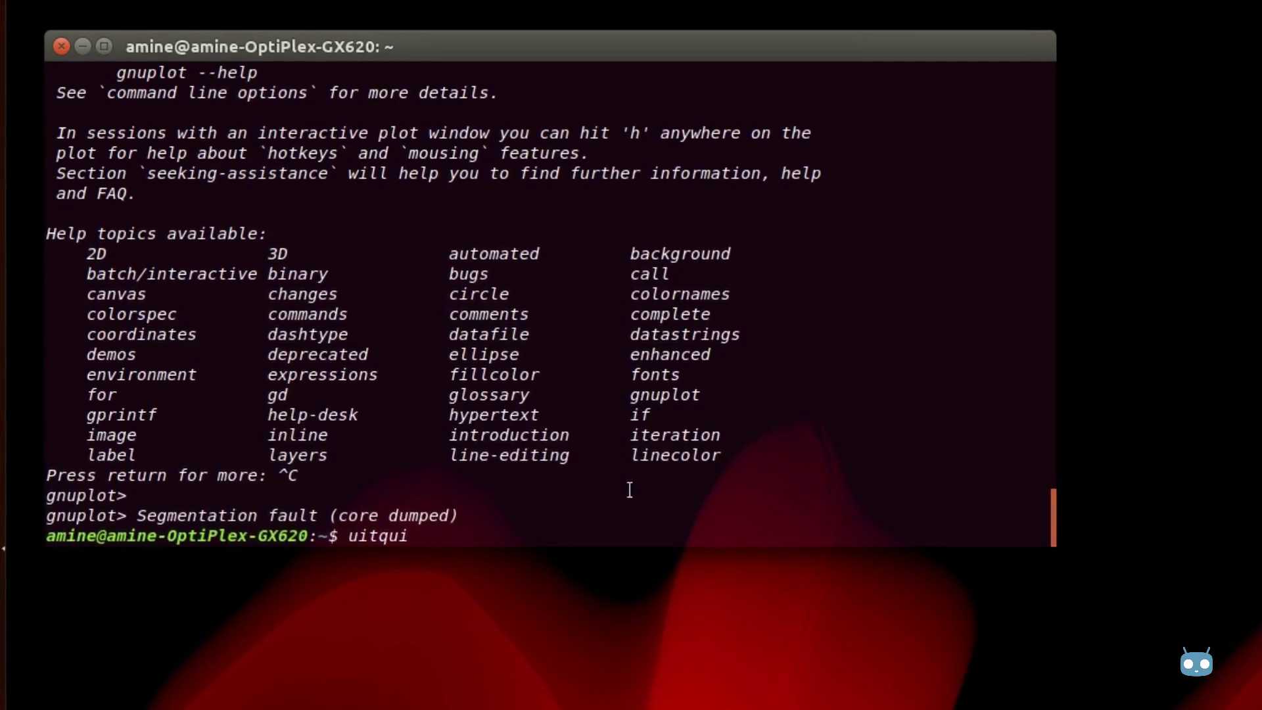
pyautogui.press('BackSpace')
pyautogui.press('BackSpace')
pyautogui.press('BackSpace')
pyautogui.press('BackSpace')
pyautogui.press('BackSpace')
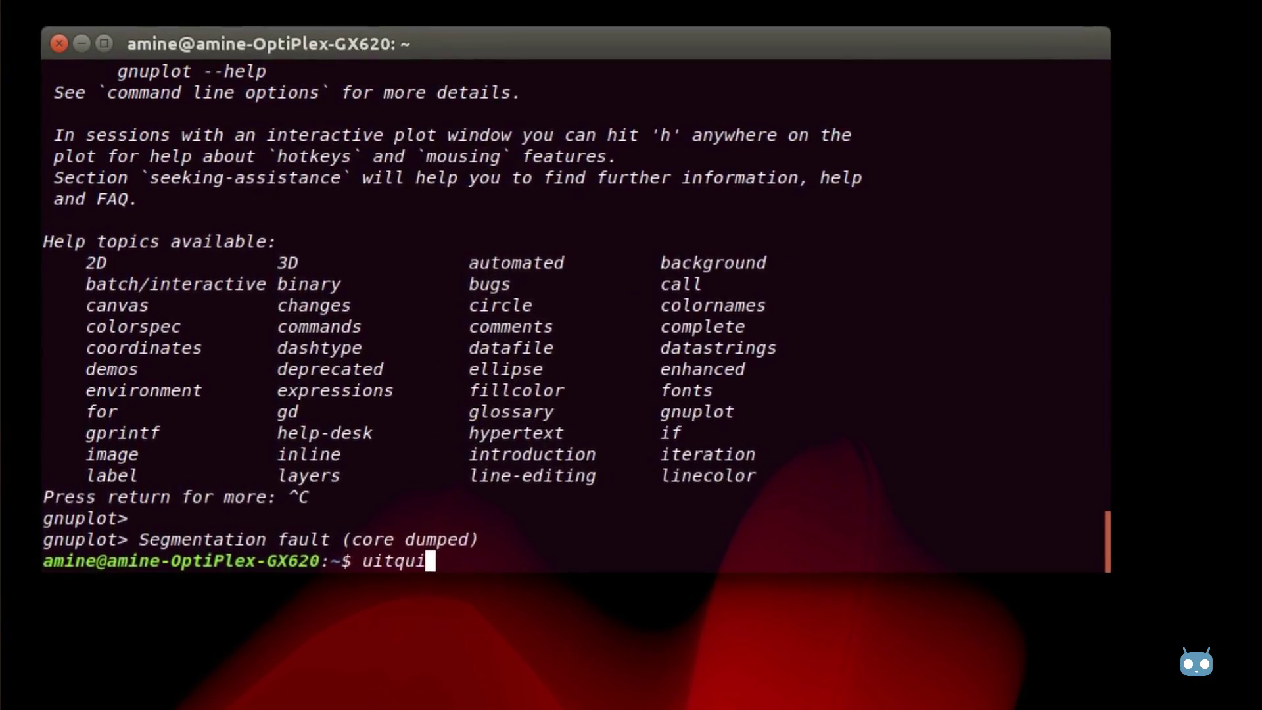